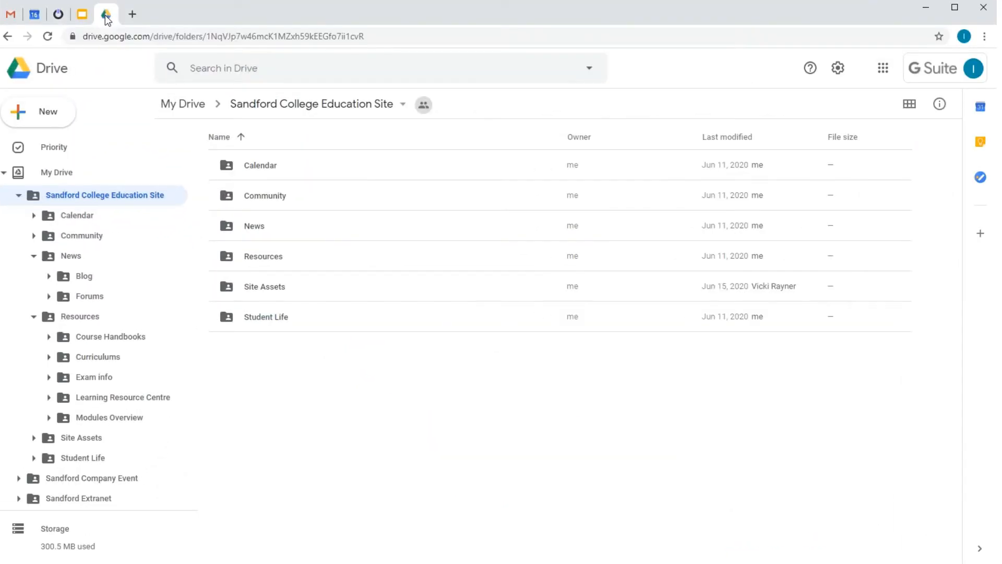
View the Course Handbooks folder and open the parent Sandford College Education Site folder with OverDRIVE.
{"action": "left_click", "coordinate": [95, 337]}
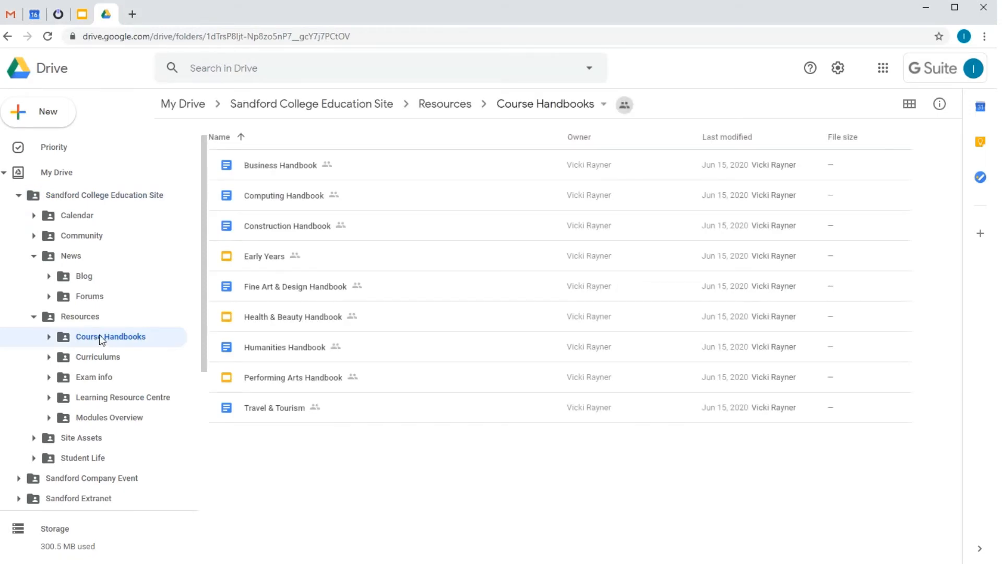
{"action": "right_click", "coordinate": [281, 109]}
{"action": "mouse_move", "coordinate": [374, 143]}
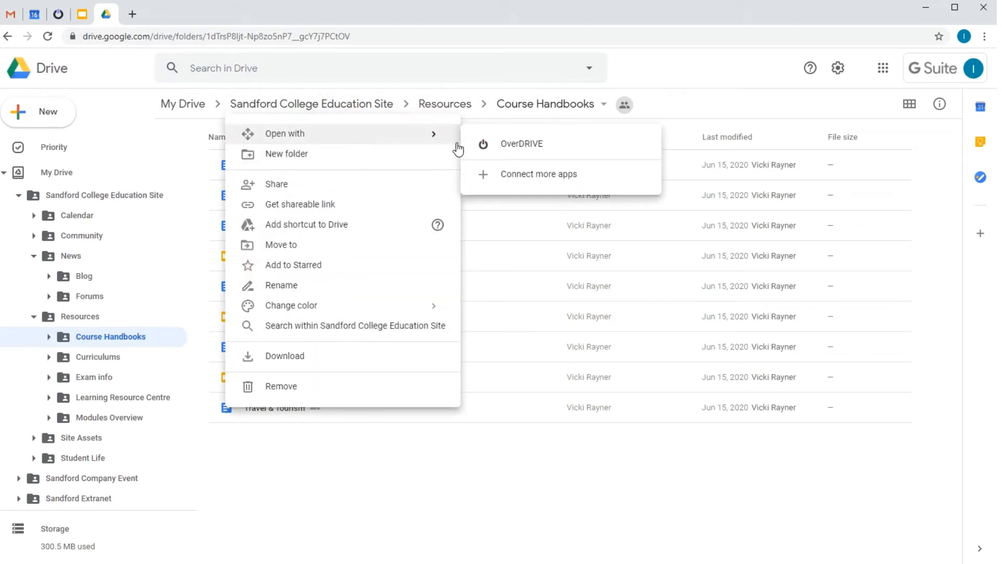
{"action": "left_click", "coordinate": [514, 145]}
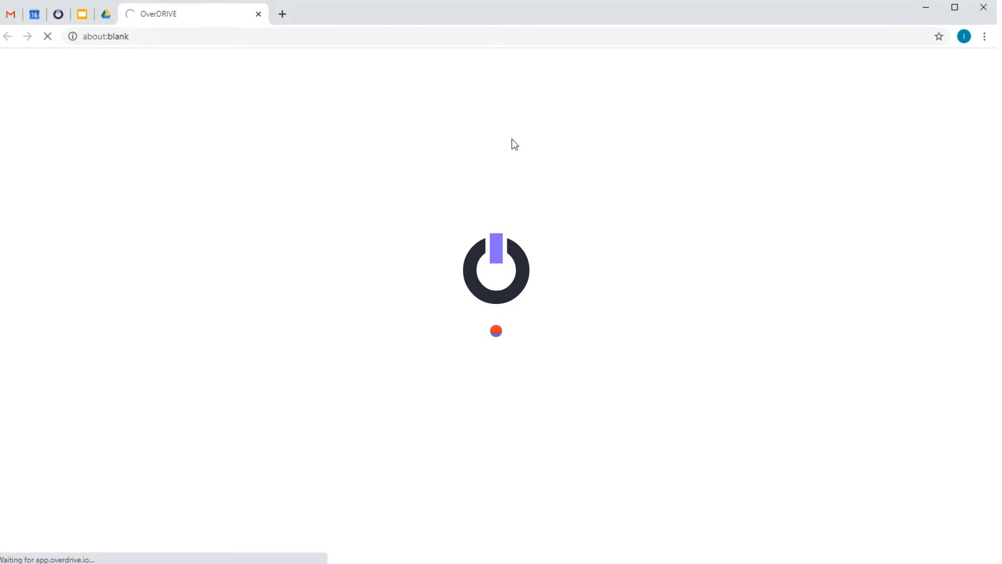
{"action": "left_click", "coordinate": [508, 189]}
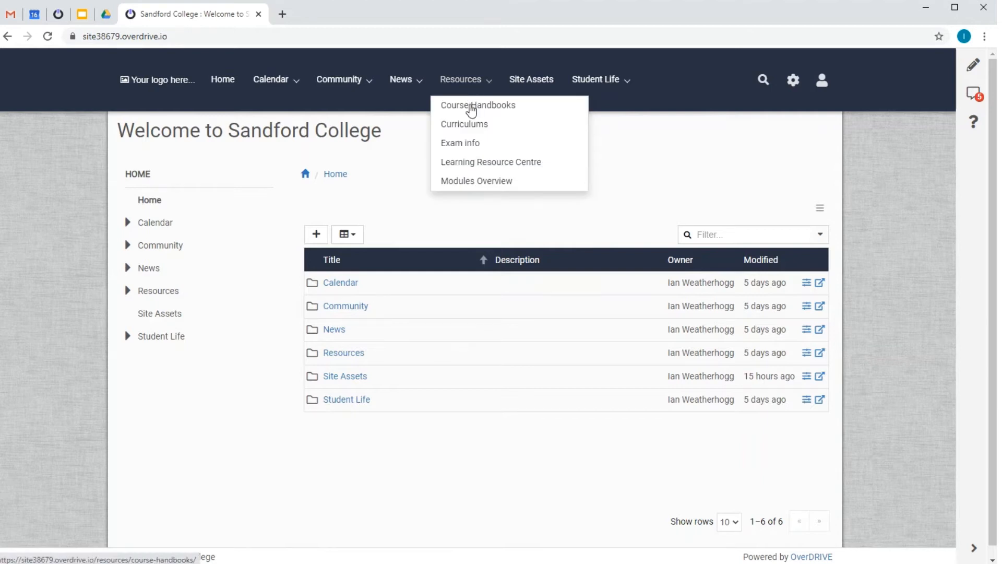
View the Course Handbooks page under Resources and return to the site's home page.
{"action": "left_click", "coordinate": [471, 105]}
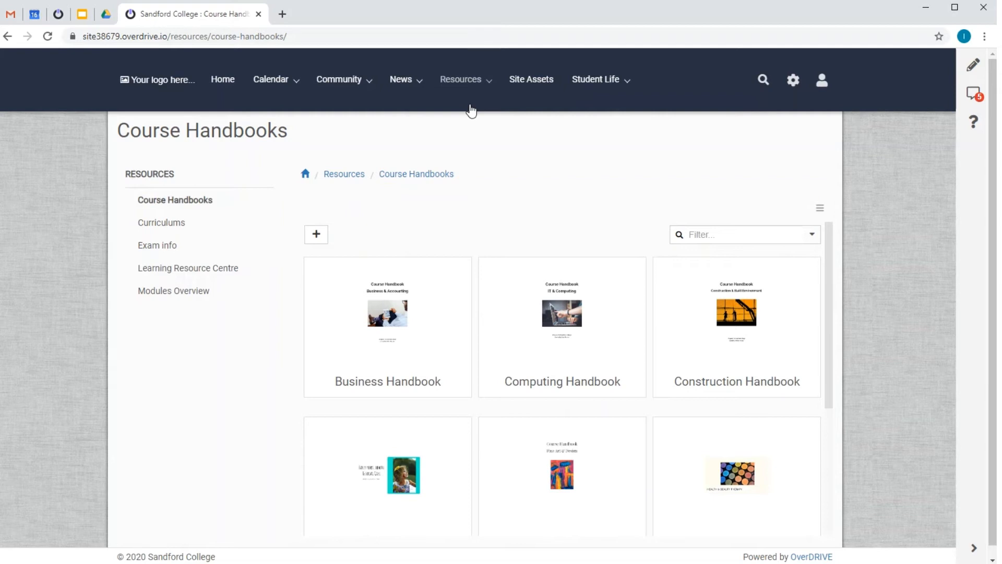
{"action": "left_click", "coordinate": [305, 175]}
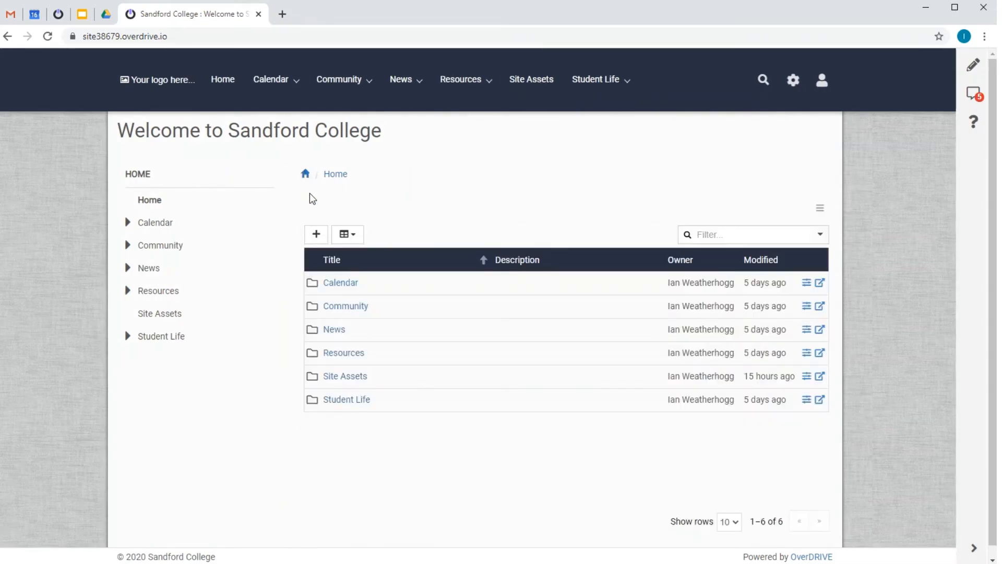
Hide the Site Assets folder from the site's menus.
{"action": "right_click", "coordinate": [345, 378]}
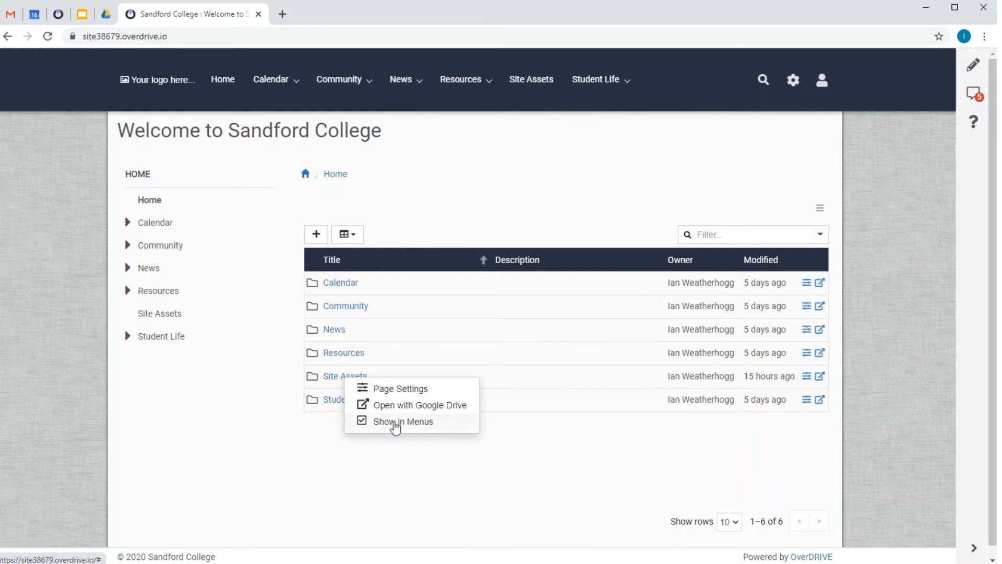
{"action": "left_click", "coordinate": [394, 422]}
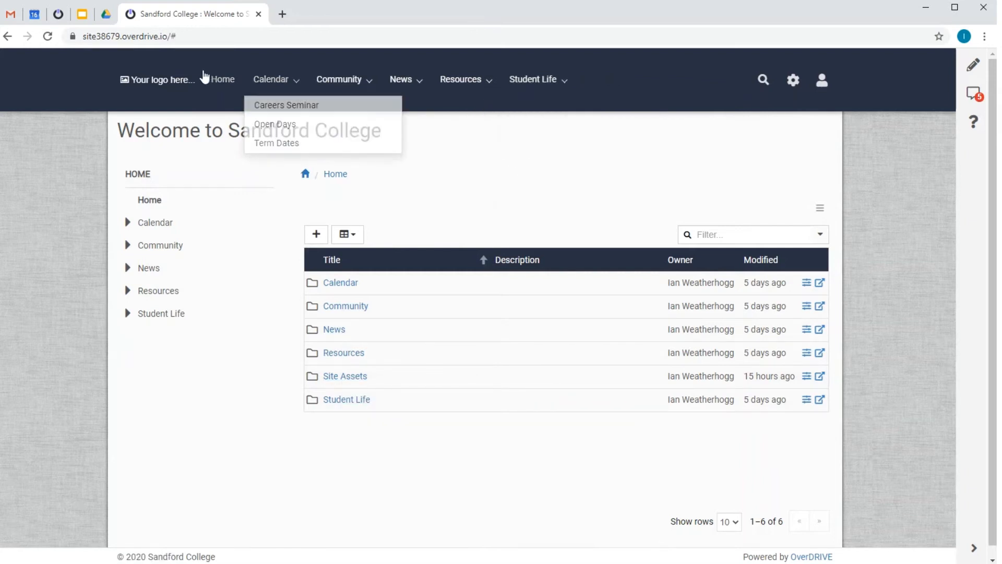
Set the Sandford College image from the site assets as the site logo and save the site settings.
{"action": "left_click", "coordinate": [172, 80]}
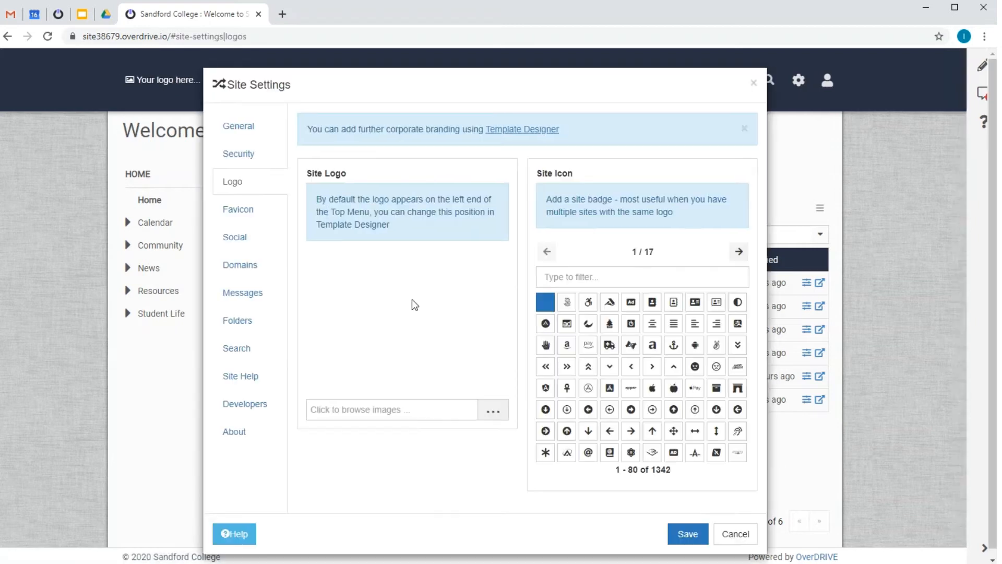
{"action": "left_click", "coordinate": [444, 416]}
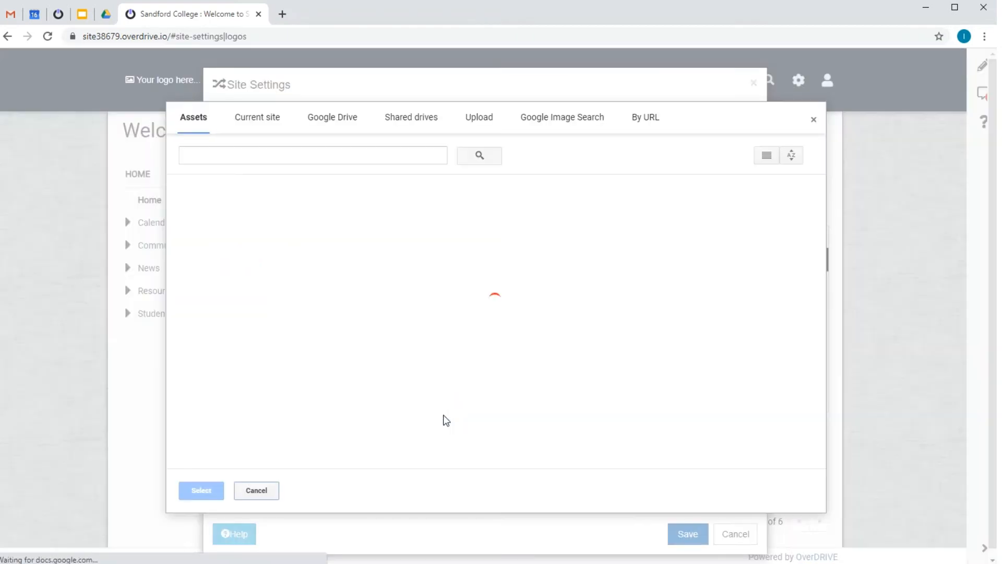
{"action": "double_click", "coordinate": [724, 284]}
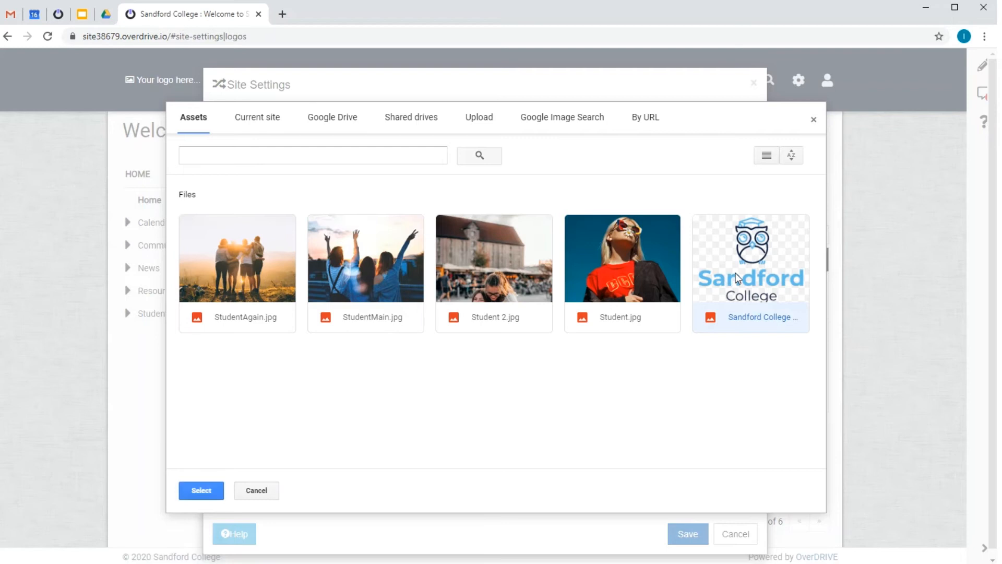
{"action": "left_click", "coordinate": [693, 534]}
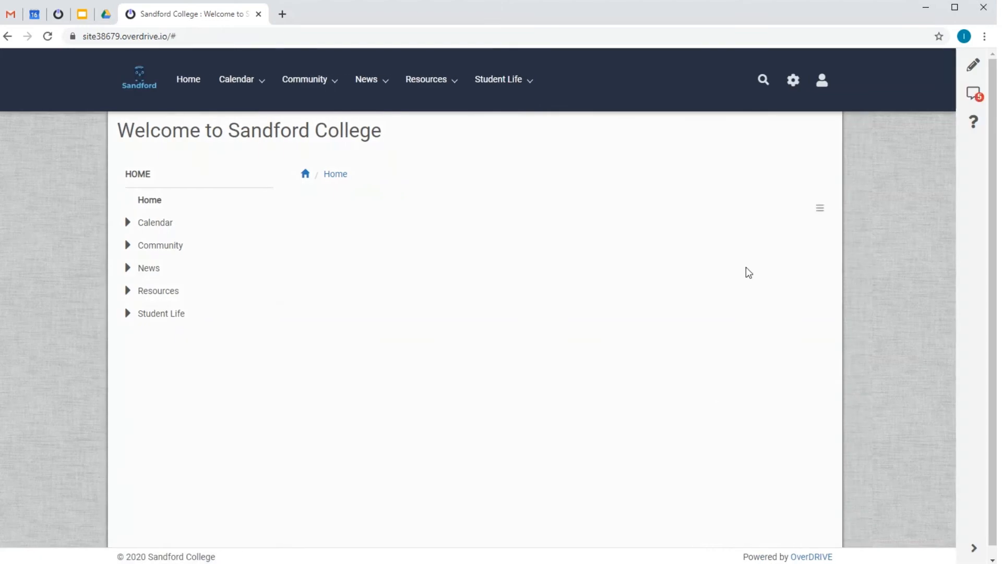
Switch the site's template to Misted Blue in the Template Designer.
{"action": "left_click", "coordinate": [789, 83]}
{"action": "left_click", "coordinate": [747, 182]}
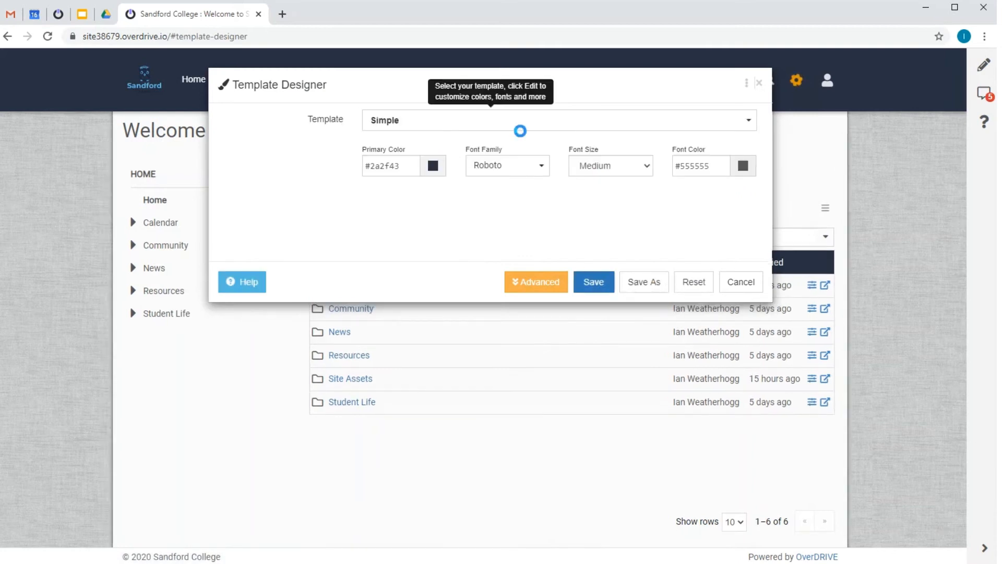
{"action": "left_click", "coordinate": [519, 125]}
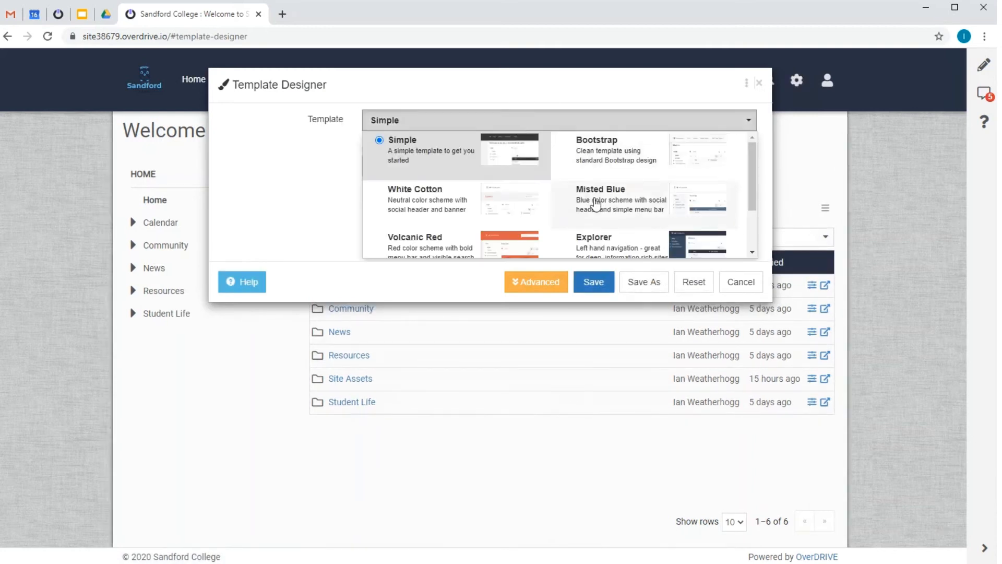
{"action": "key", "text": "Escape"}
Set the side menu's position to Off in the advanced template options and save the template.
{"action": "left_click", "coordinate": [543, 283]}
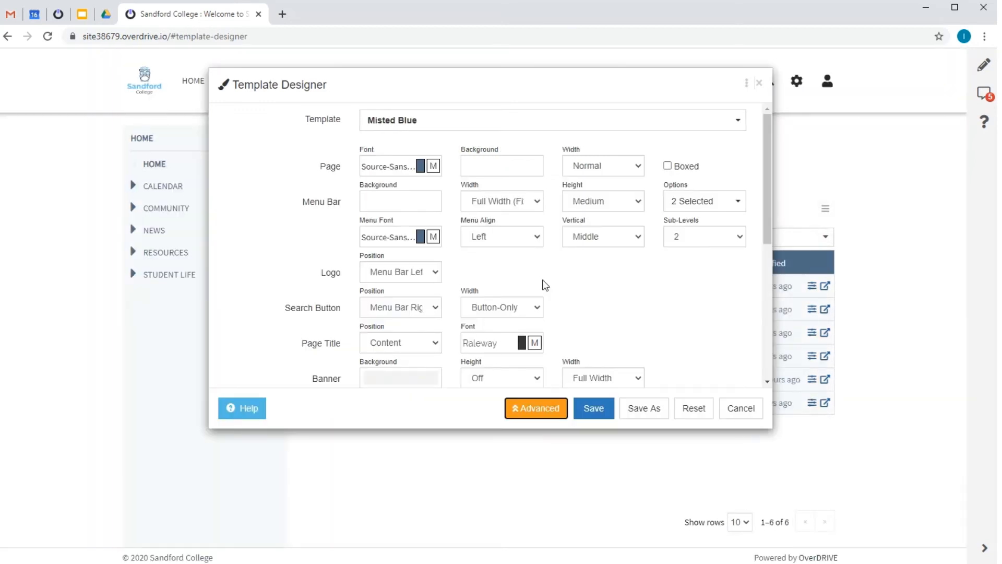
{"action": "scroll", "coordinate": [600, 282], "scroll_direction": "down", "scroll_amount": 5}
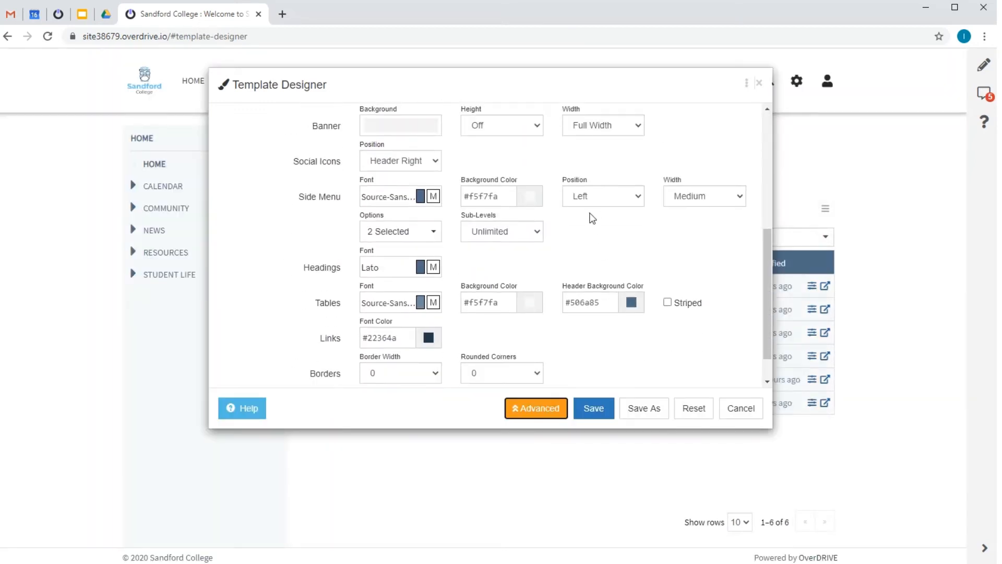
{"action": "left_click", "coordinate": [591, 203]}
{"action": "left_click", "coordinate": [587, 214]}
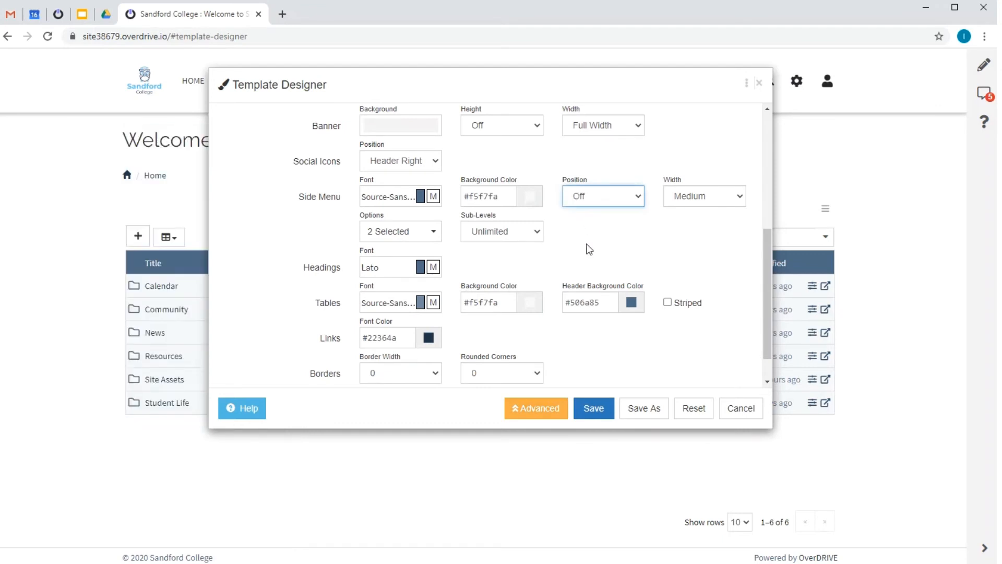
{"action": "left_click", "coordinate": [594, 408]}
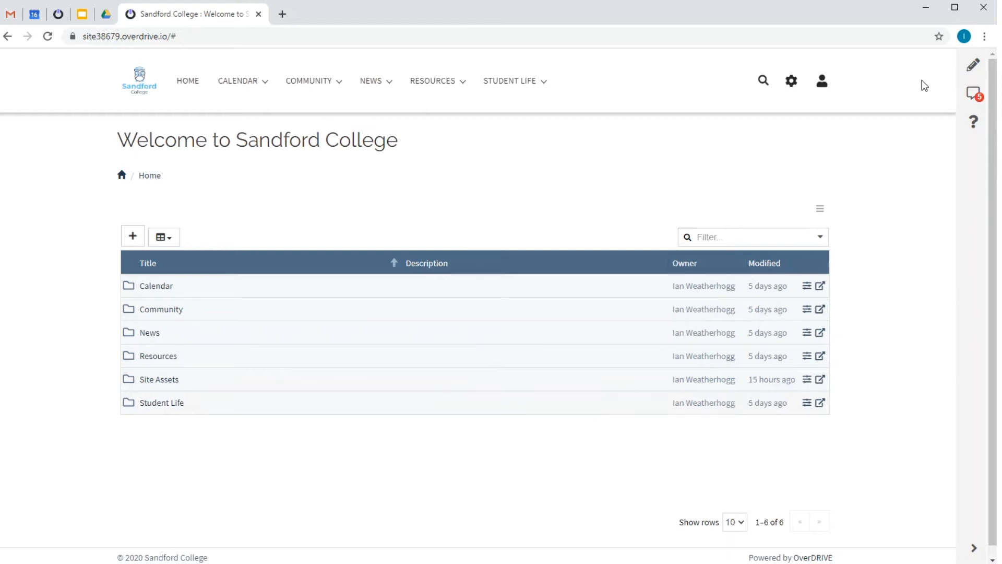
Add an Image Box tile above the home page's folder list, using StudentMain.jpg with Fit to tile enabled.
{"action": "left_click", "coordinate": [971, 69]}
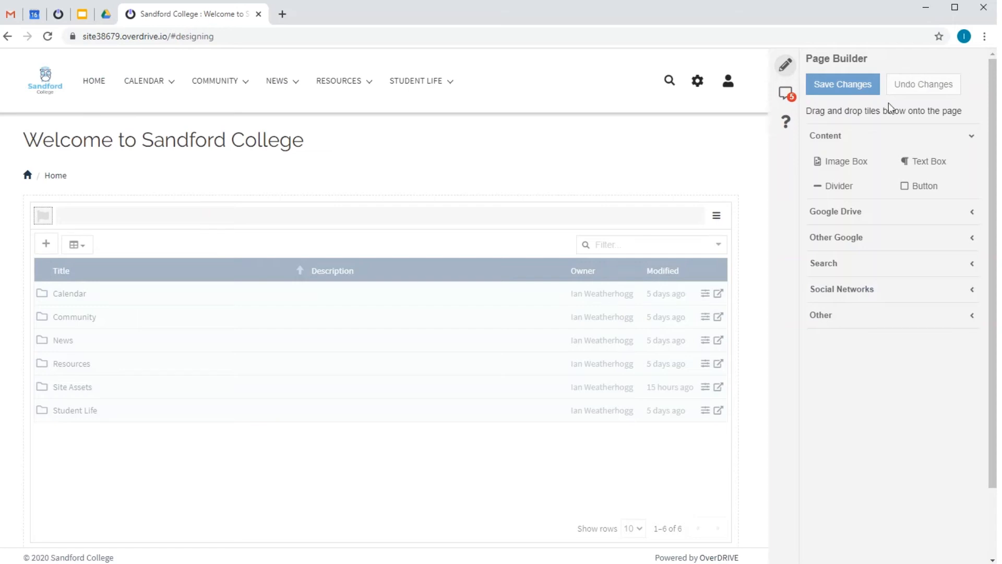
{"action": "left_click_drag", "start_coordinate": [839, 160], "coordinate": [58, 217]}
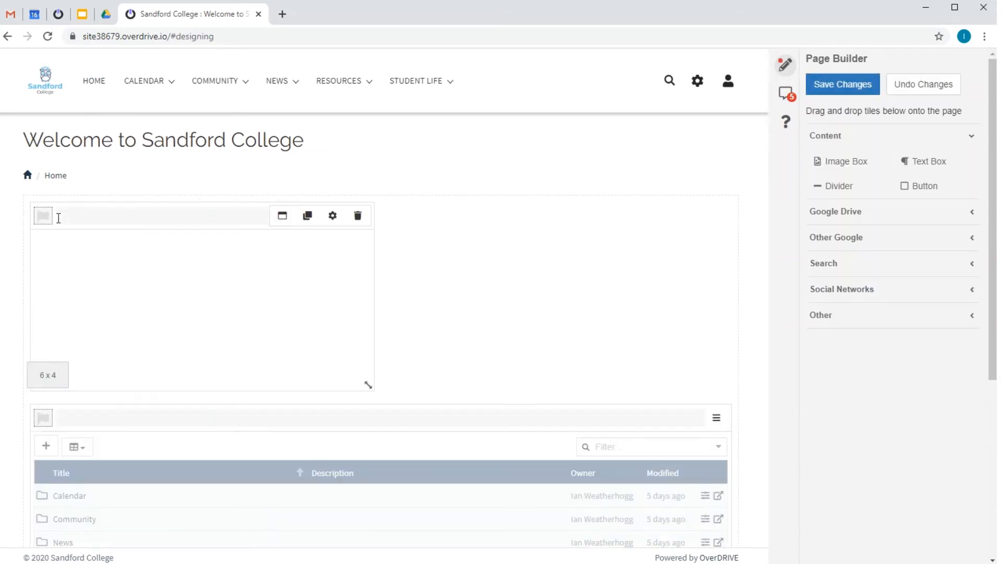
{"action": "left_click", "coordinate": [335, 216]}
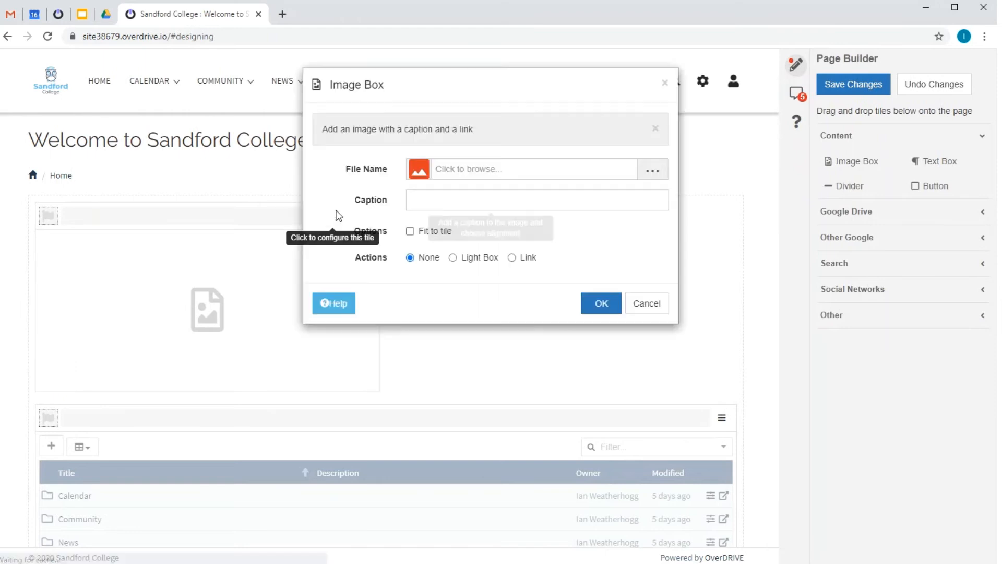
{"action": "left_click", "coordinate": [486, 168]}
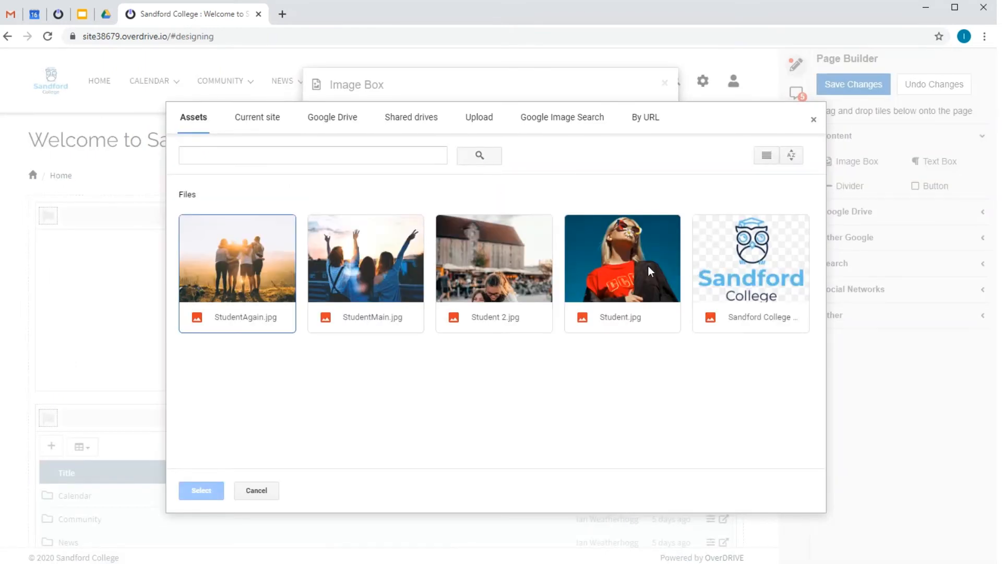
{"action": "left_click", "coordinate": [402, 260]}
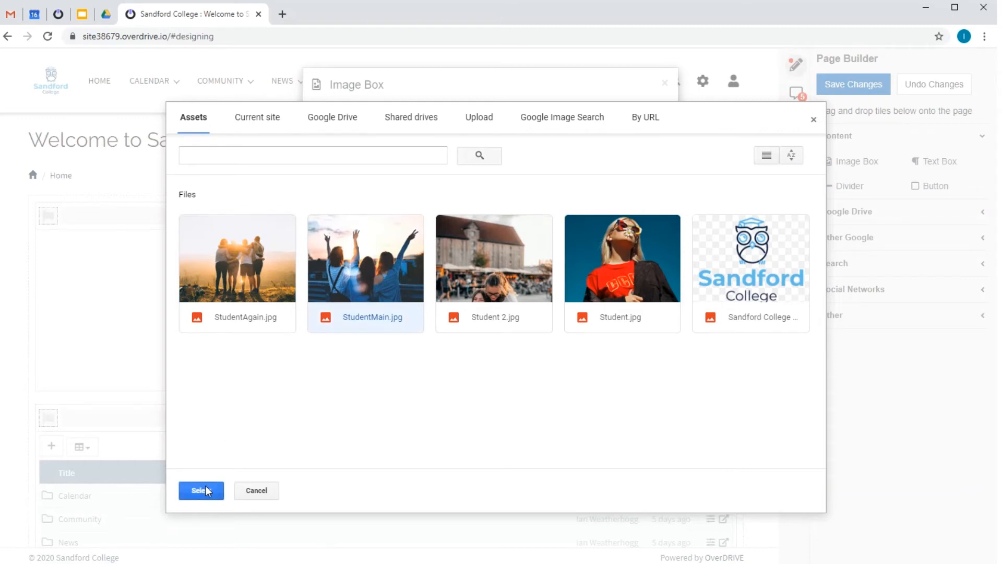
{"action": "left_click", "coordinate": [201, 489]}
{"action": "left_click", "coordinate": [416, 236]}
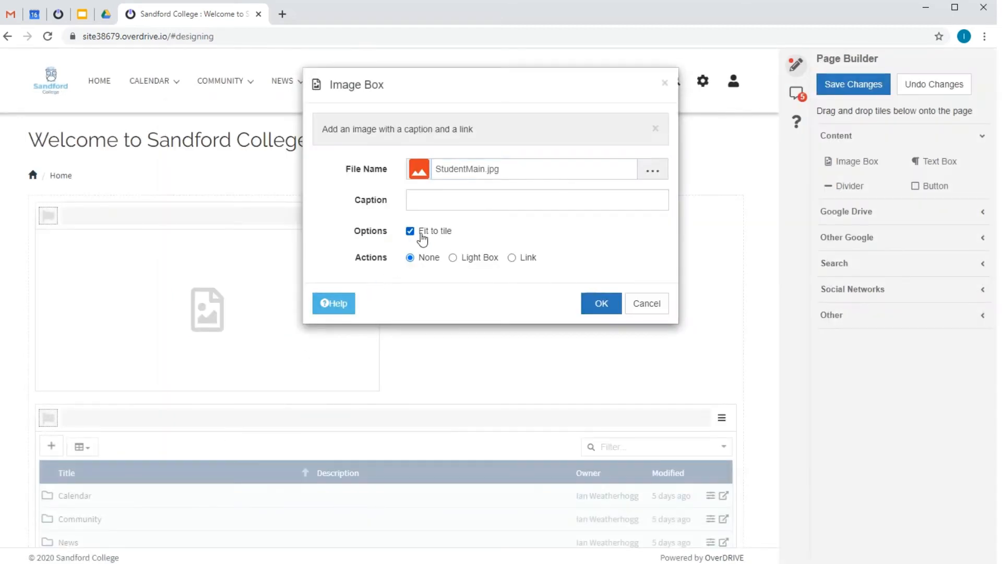
{"action": "left_click", "coordinate": [596, 310]}
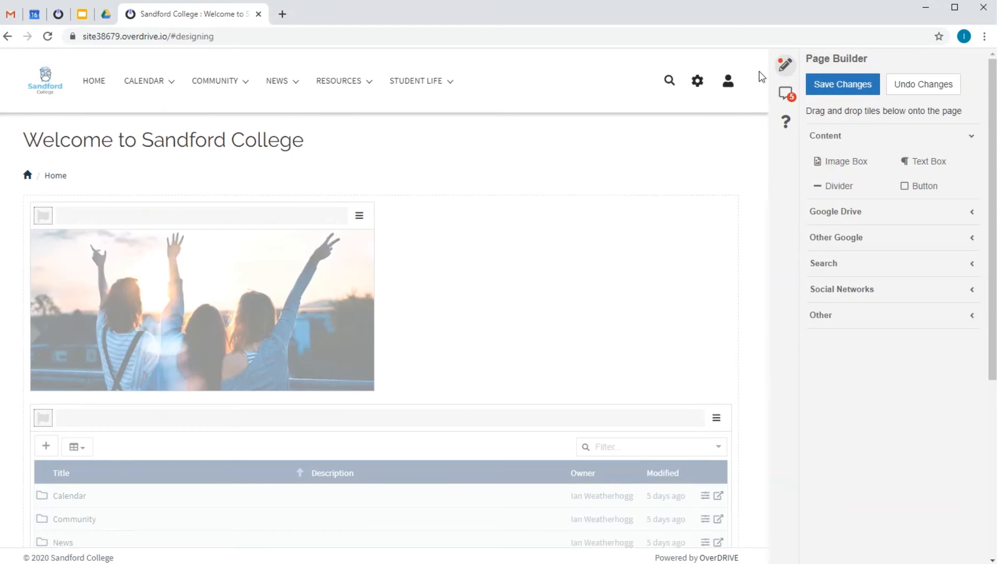
Preview the page outside the Page Builder, hide the image tile's header and widen the tile to the full page width.
{"action": "left_click", "coordinate": [783, 72]}
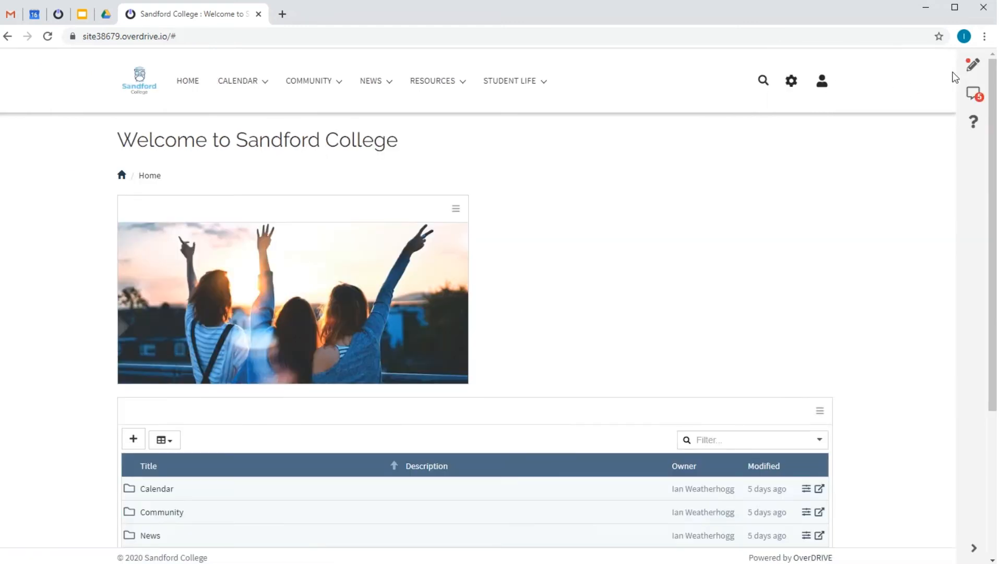
{"action": "left_click", "coordinate": [972, 68]}
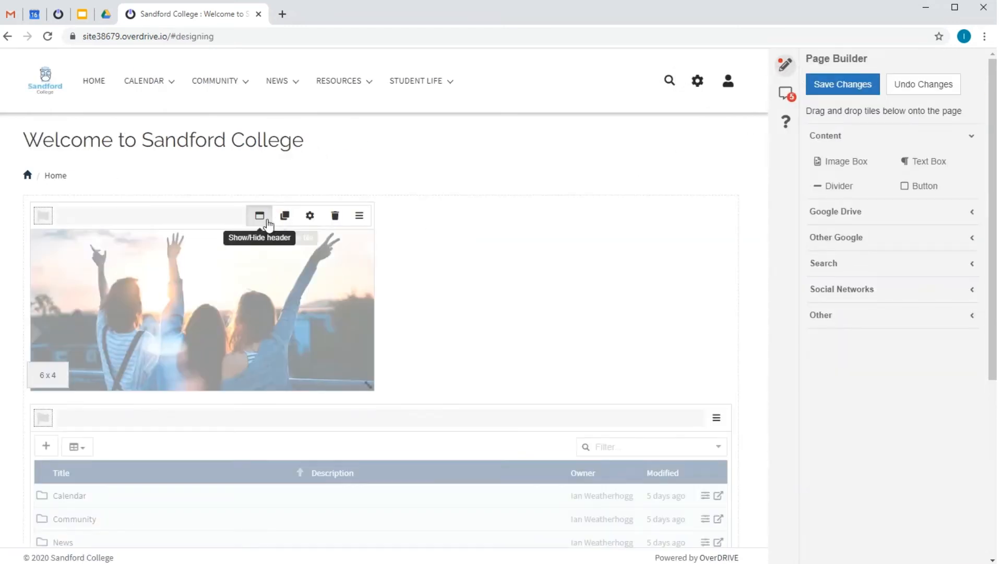
{"action": "left_click", "coordinate": [259, 215]}
{"action": "left_click_drag", "start_coordinate": [370, 387], "coordinate": [741, 353]}
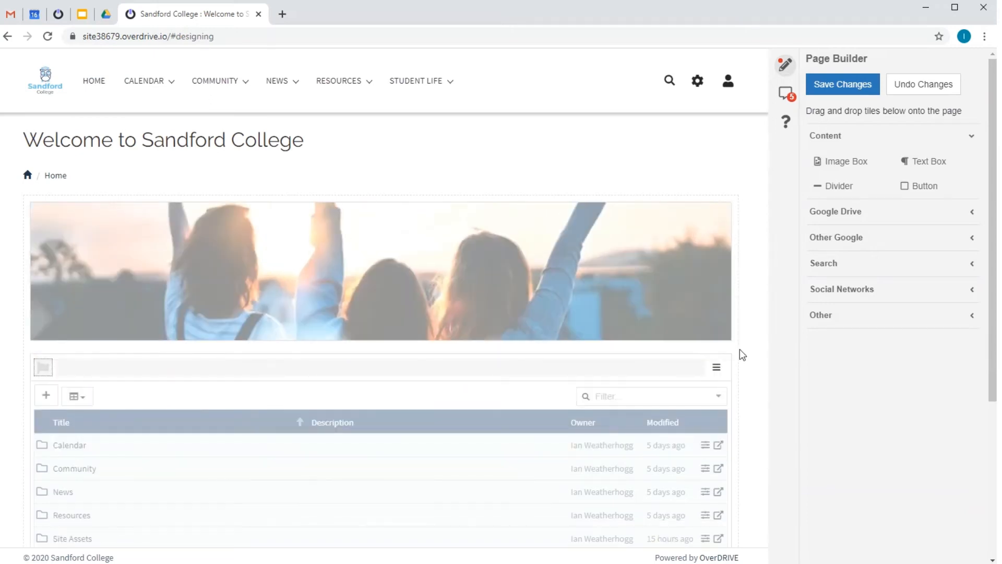
Delete the folder list tile below the banner image.
{"action": "mouse_move", "coordinate": [537, 482]}
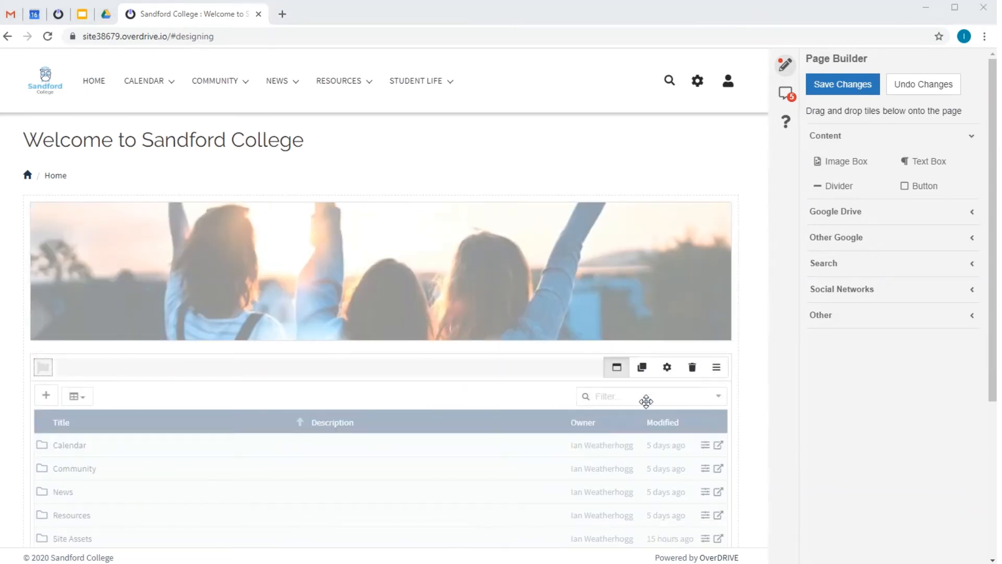
{"action": "left_click", "coordinate": [691, 369]}
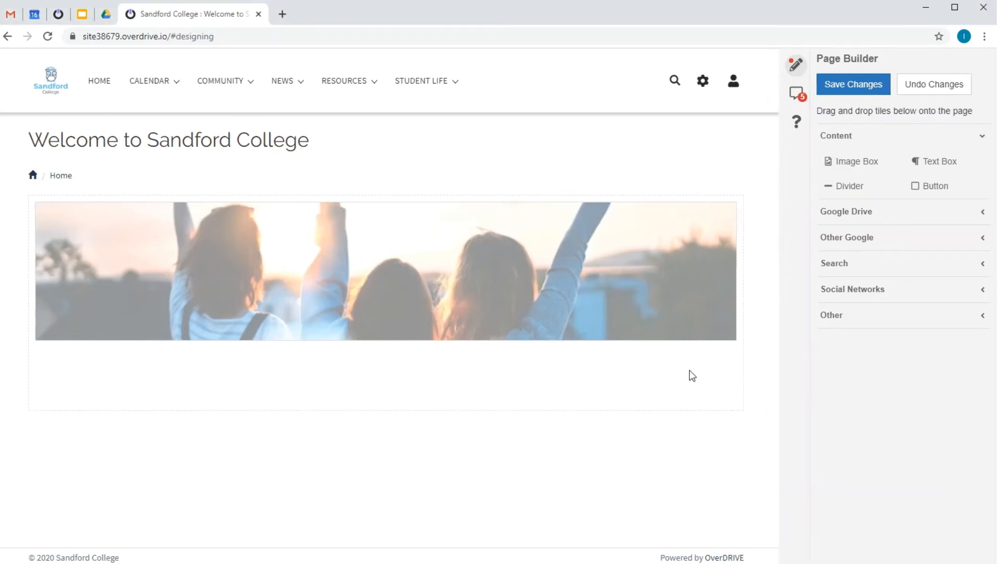
Add Calendar, Contacts, Twitter and YouTube Video tiles to the home page below the banner image.
{"action": "left_click", "coordinate": [847, 211]}
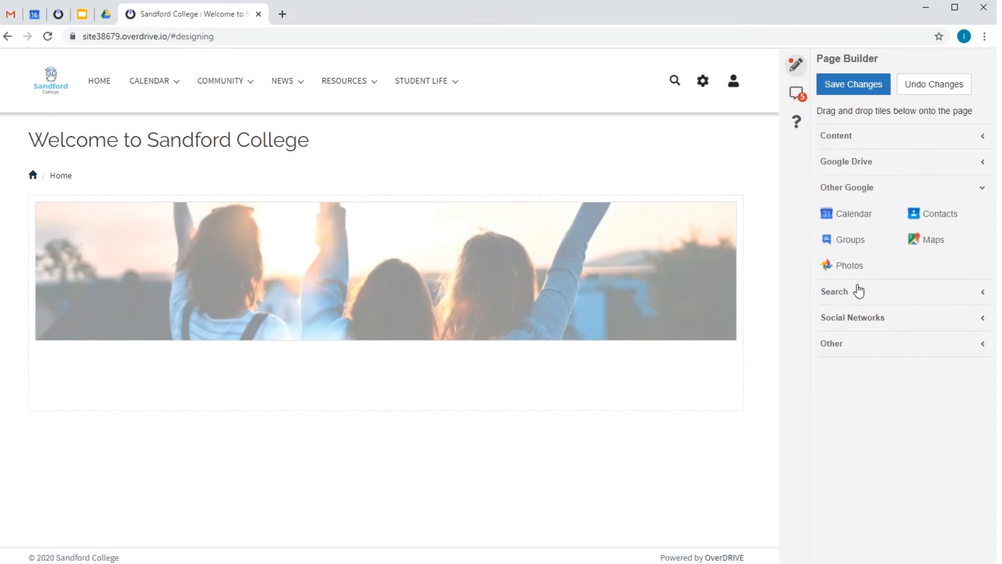
{"action": "left_click", "coordinate": [850, 223]}
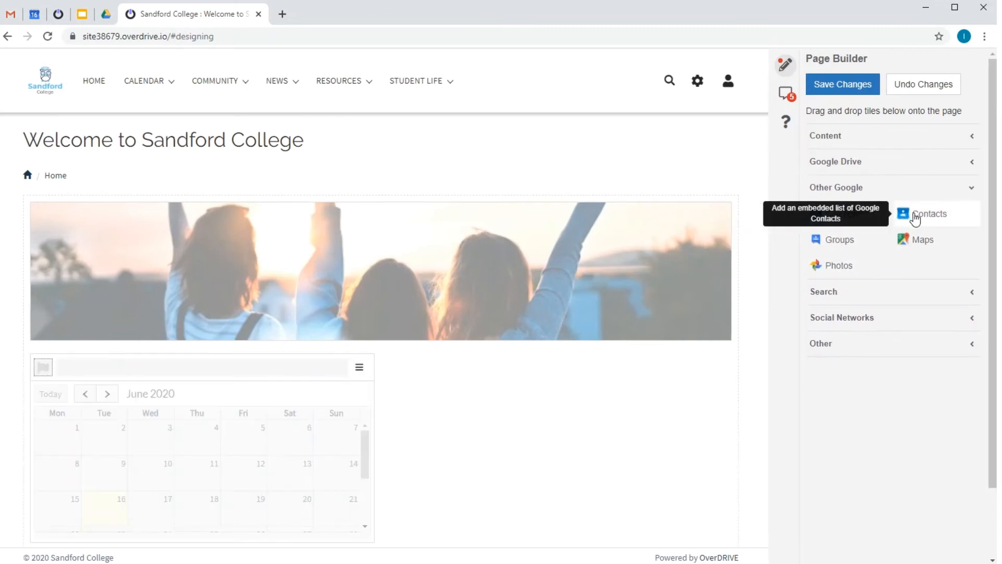
{"action": "left_click", "coordinate": [915, 218]}
{"action": "left_click", "coordinate": [846, 320]}
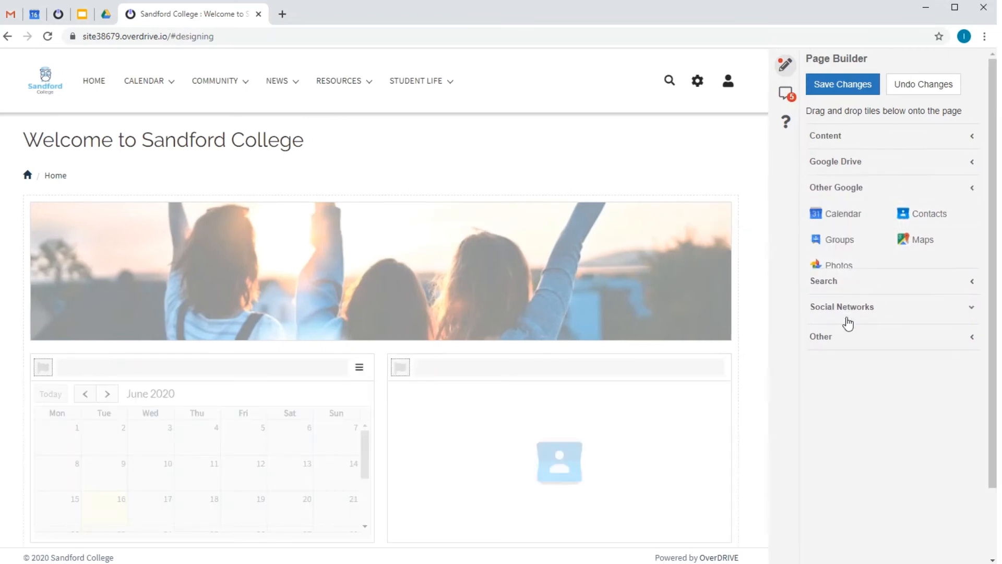
{"action": "left_click", "coordinate": [907, 266]}
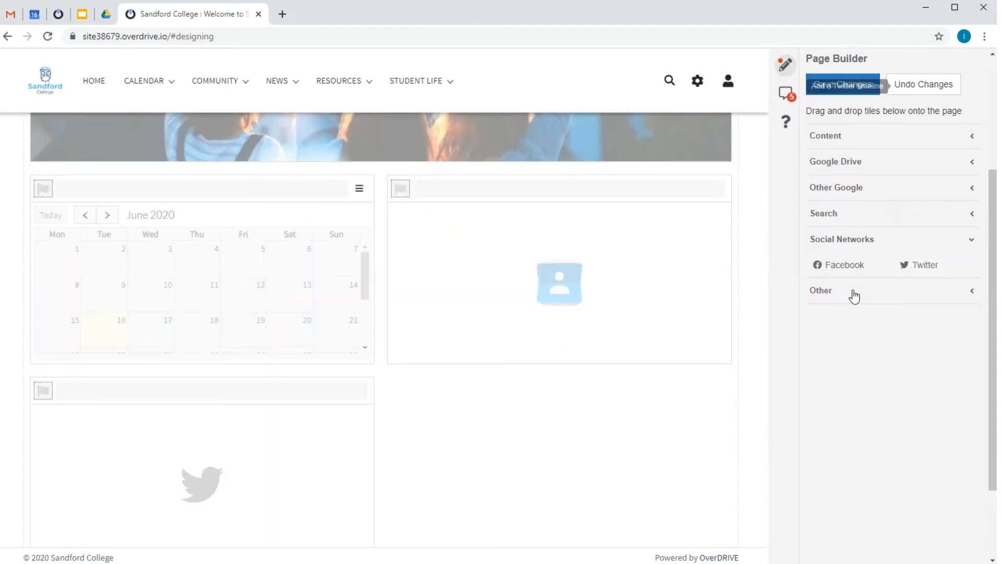
{"action": "left_click", "coordinate": [823, 295]}
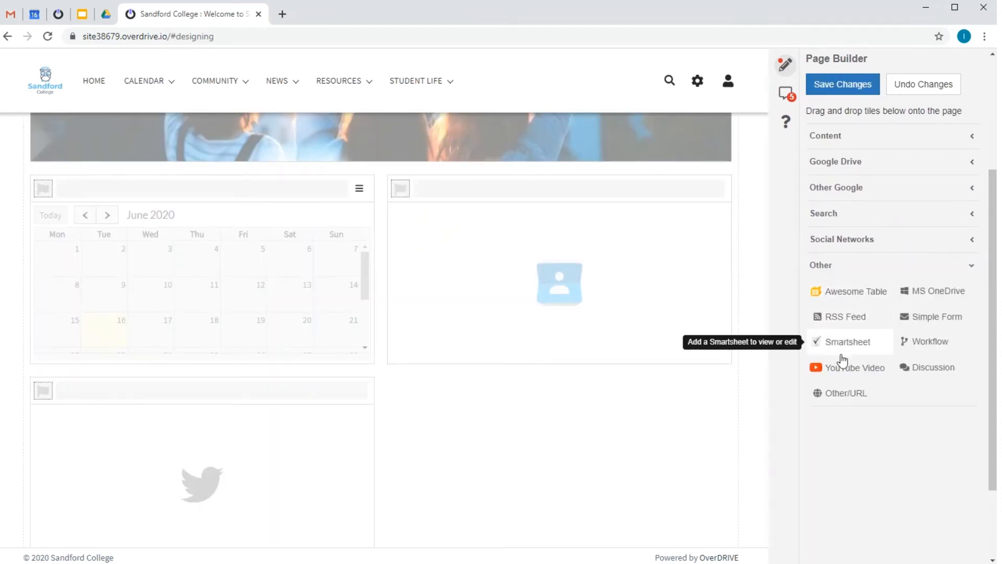
{"action": "left_click", "coordinate": [841, 368]}
Configure the calendar tile to embed The College Calendar in Agenda view.
{"action": "mouse_move", "coordinate": [369, 355]}
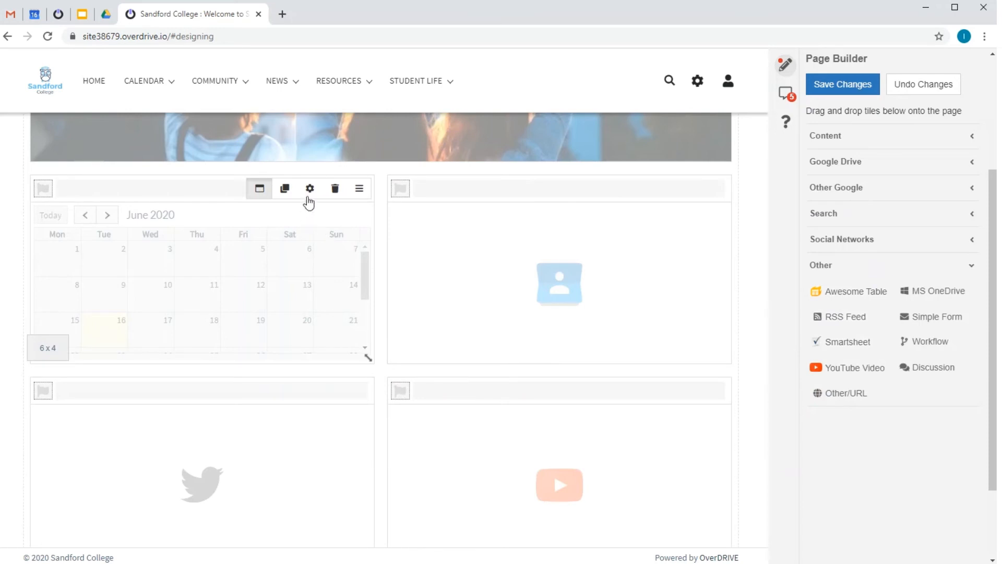
{"action": "left_click", "coordinate": [310, 190]}
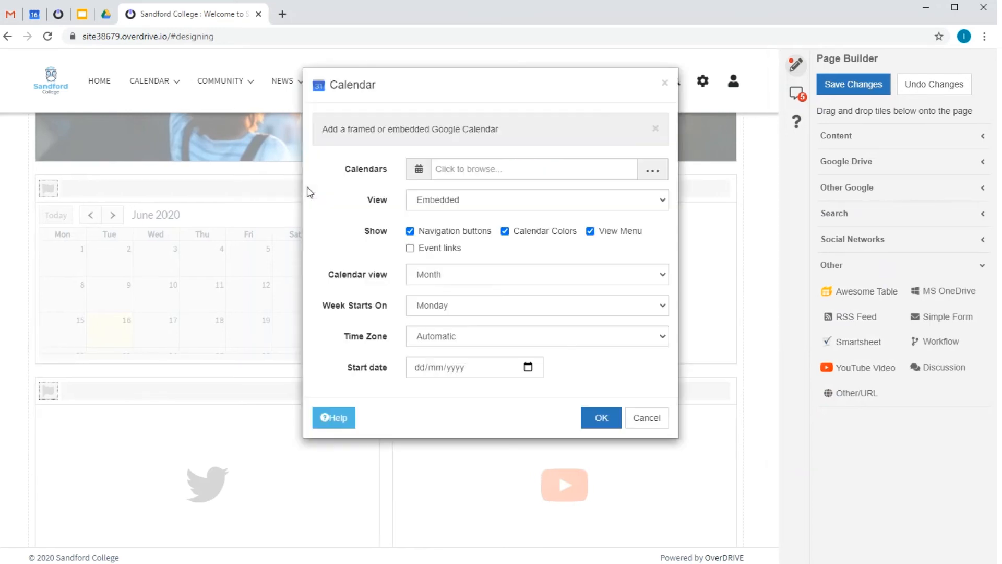
{"action": "left_click", "coordinate": [512, 168]}
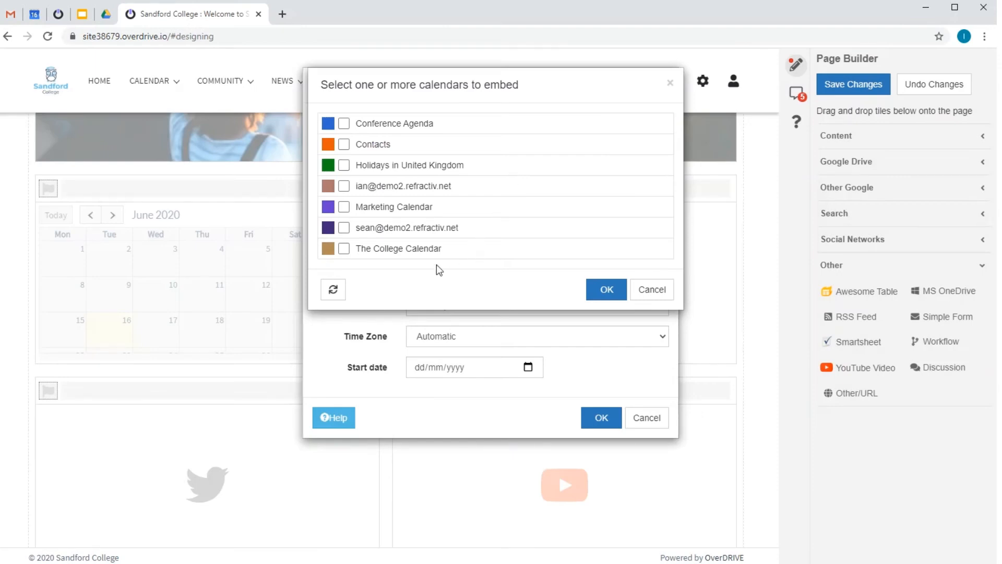
{"action": "left_click", "coordinate": [423, 249]}
{"action": "left_click", "coordinate": [594, 294]}
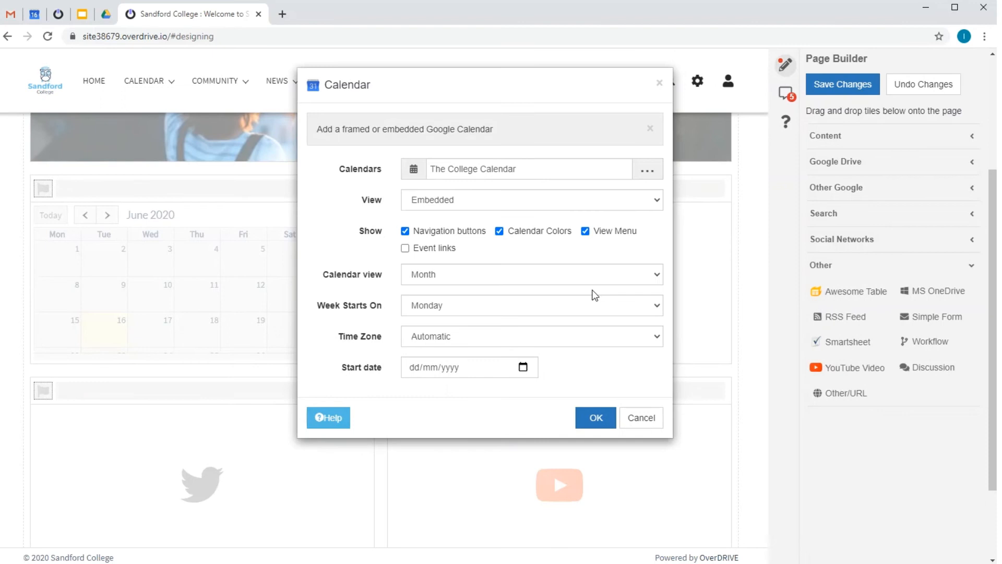
{"action": "left_click", "coordinate": [434, 274]}
{"action": "left_click", "coordinate": [435, 324]}
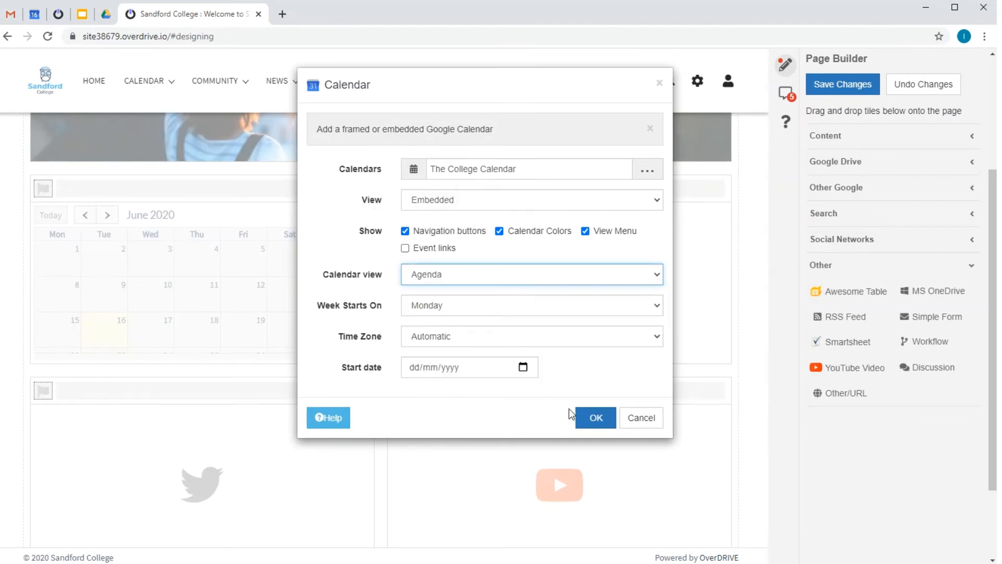
{"action": "left_click", "coordinate": [584, 419]}
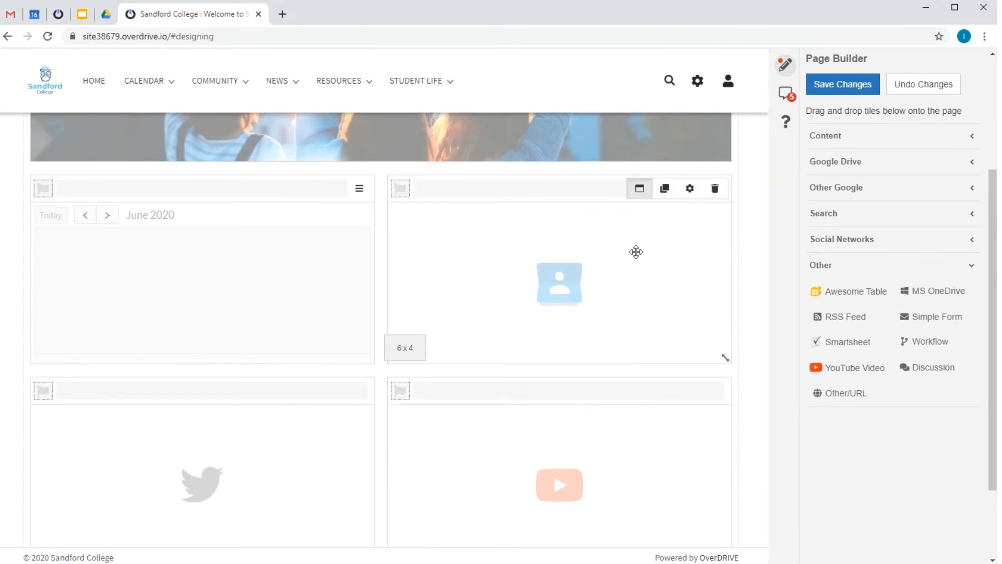
Configure the contacts tile to list the Staff contact group with the default display options.
{"action": "left_click", "coordinate": [689, 190]}
{"action": "left_click", "coordinate": [518, 170]}
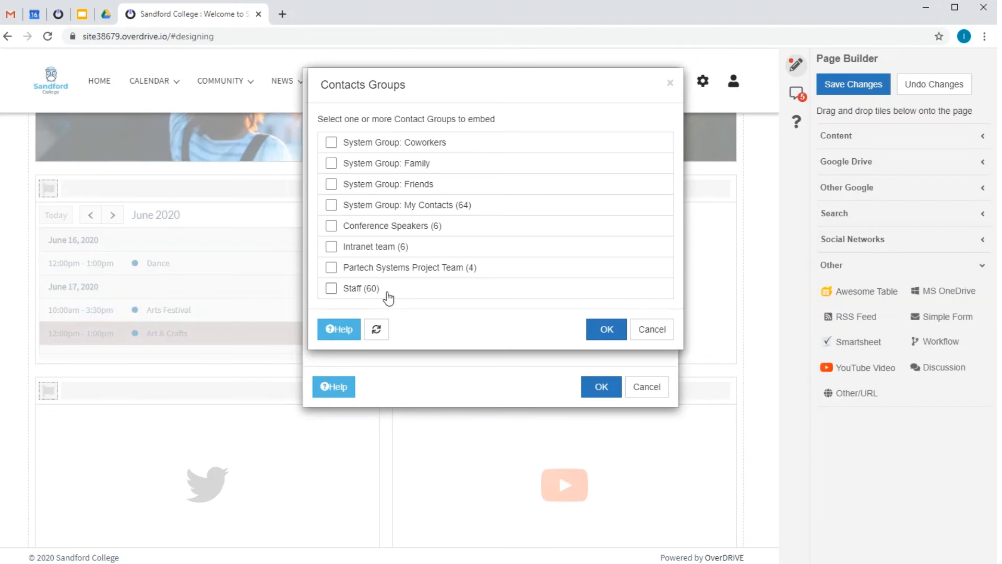
{"action": "left_click", "coordinate": [374, 290]}
{"action": "left_click", "coordinate": [606, 330]}
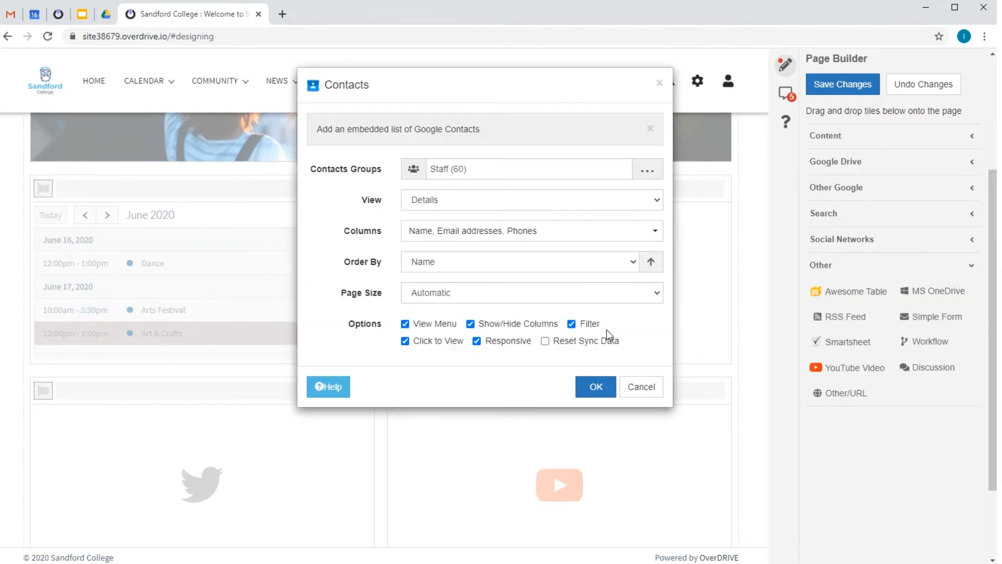
{"action": "left_click", "coordinate": [594, 389]}
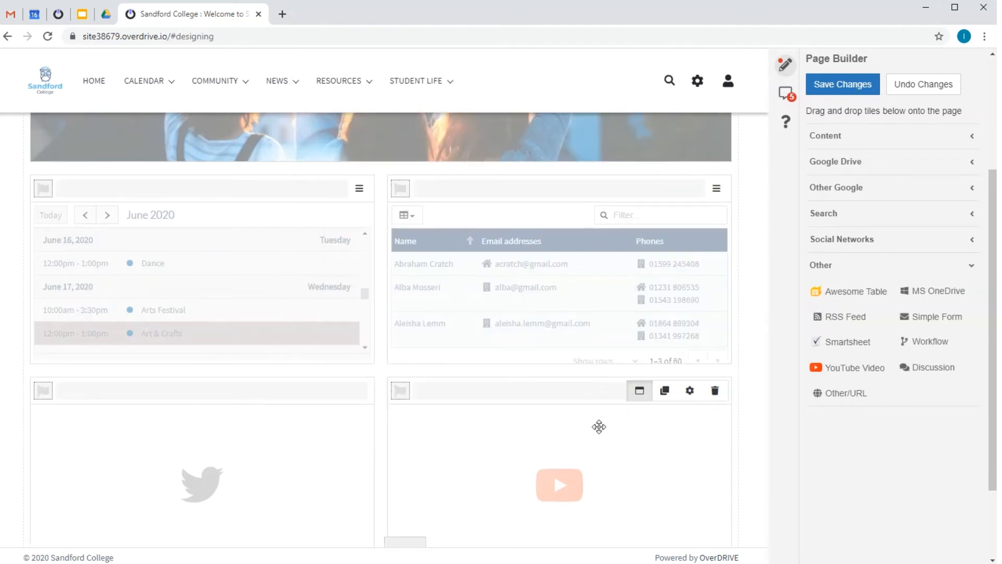
{"action": "left_click", "coordinate": [690, 390]}
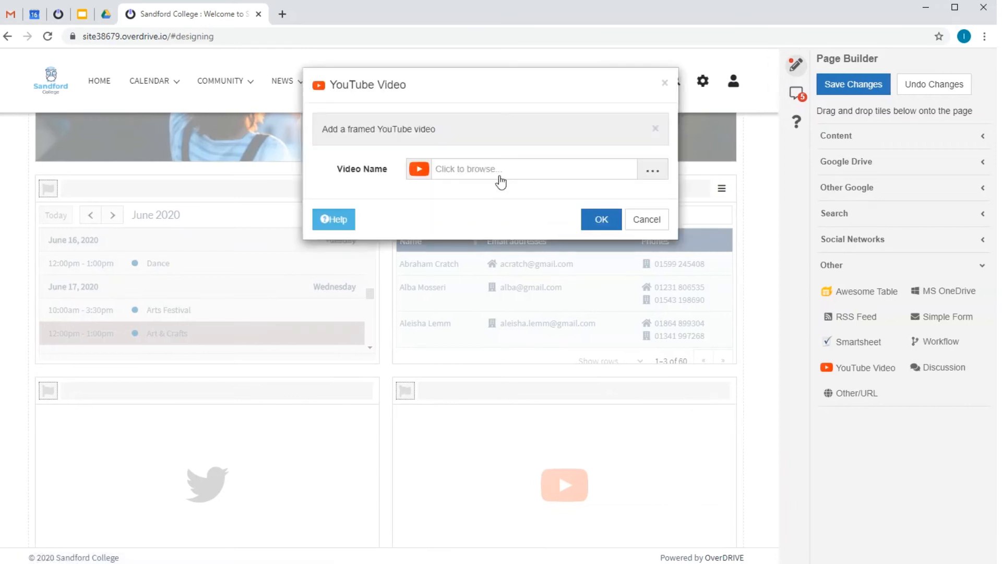
{"action": "left_click", "coordinate": [499, 171]}
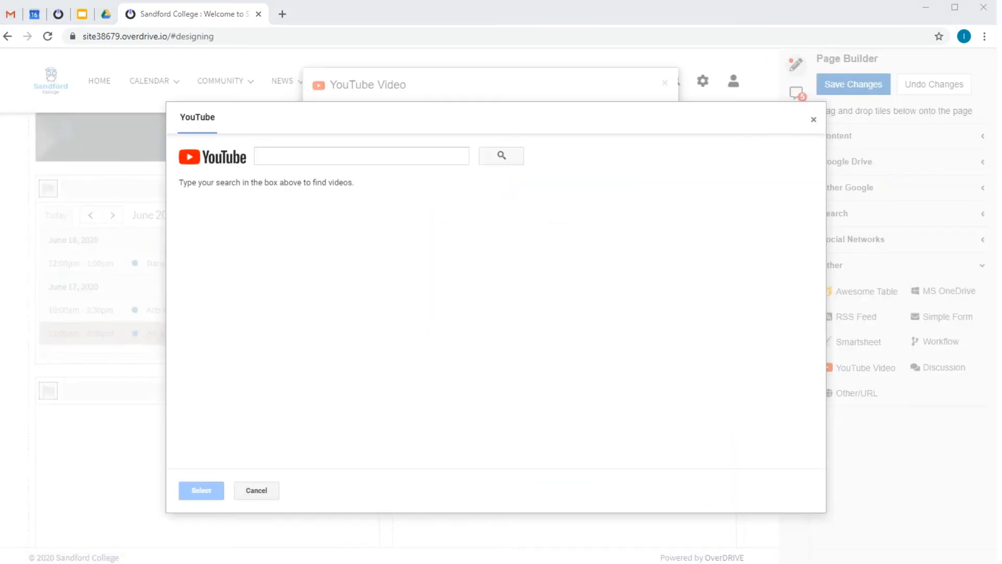
{"action": "left_click", "coordinate": [312, 155]}
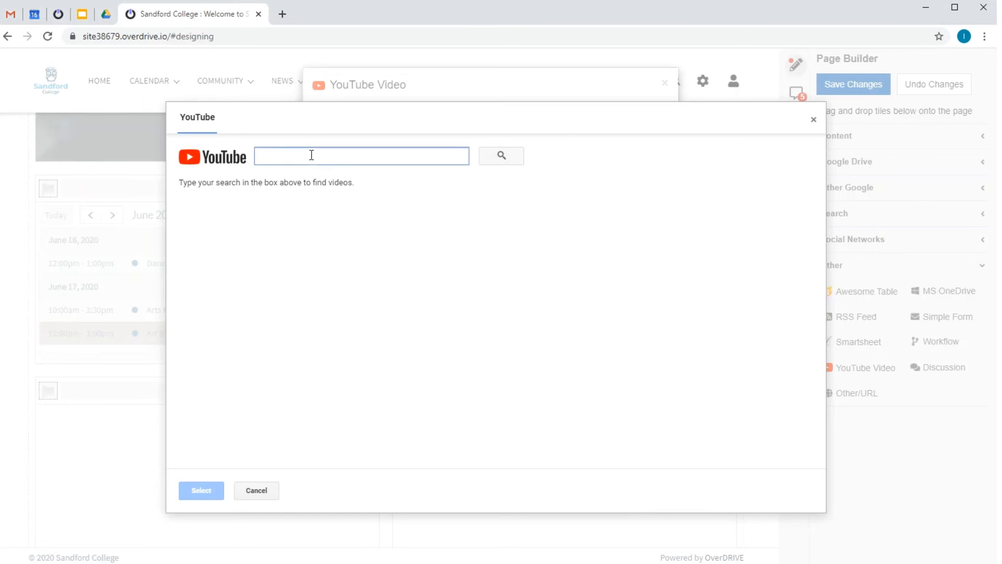
{"action": "type", "text": "https://www.youtube.com/watch?v=p2WpqgLokvM"}
{"action": "double_click", "coordinate": [285, 212]}
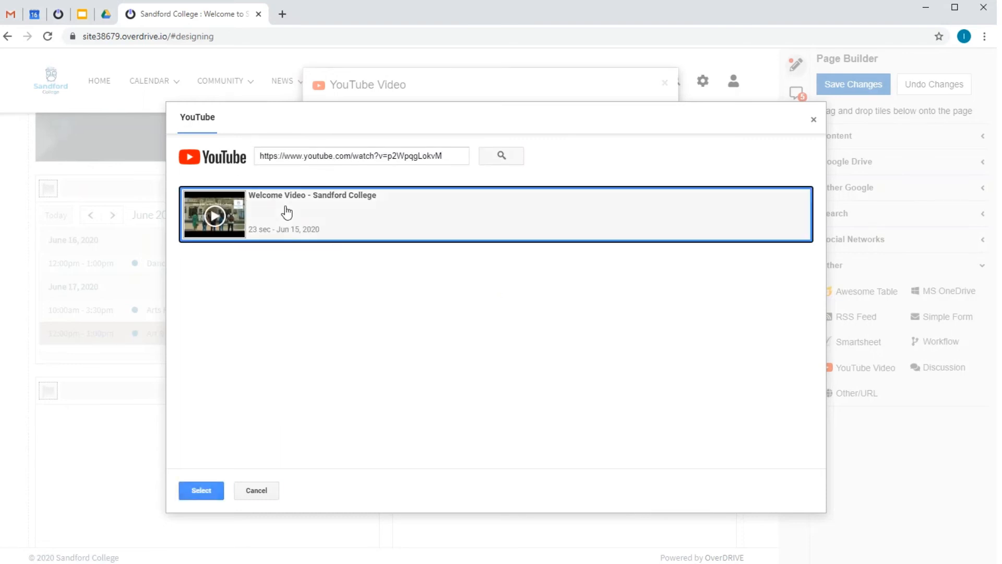
{"action": "left_click", "coordinate": [596, 295]}
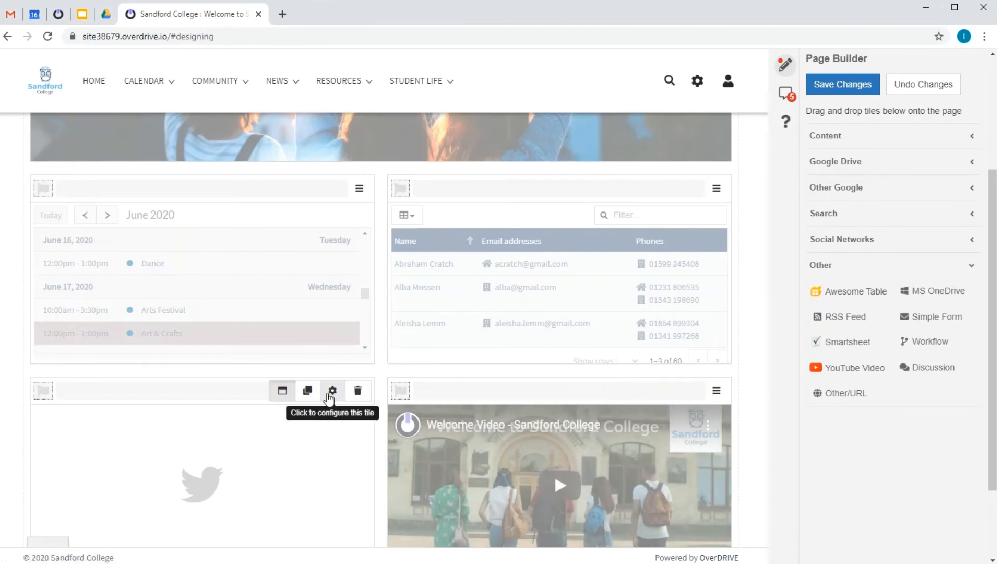
{"action": "left_click", "coordinate": [331, 391]}
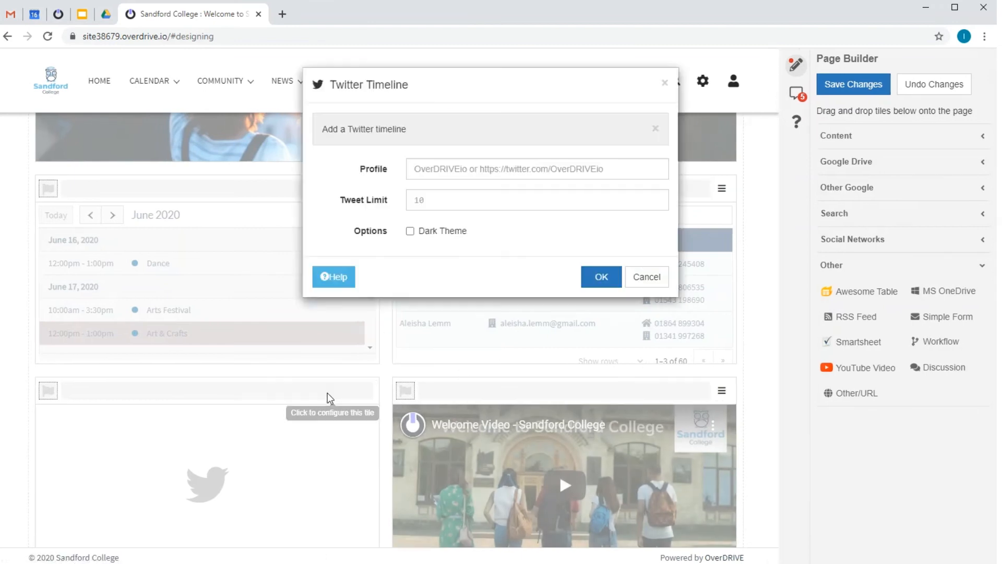
{"action": "left_click", "coordinate": [454, 169]}
{"action": "left_click", "coordinate": [459, 197]}
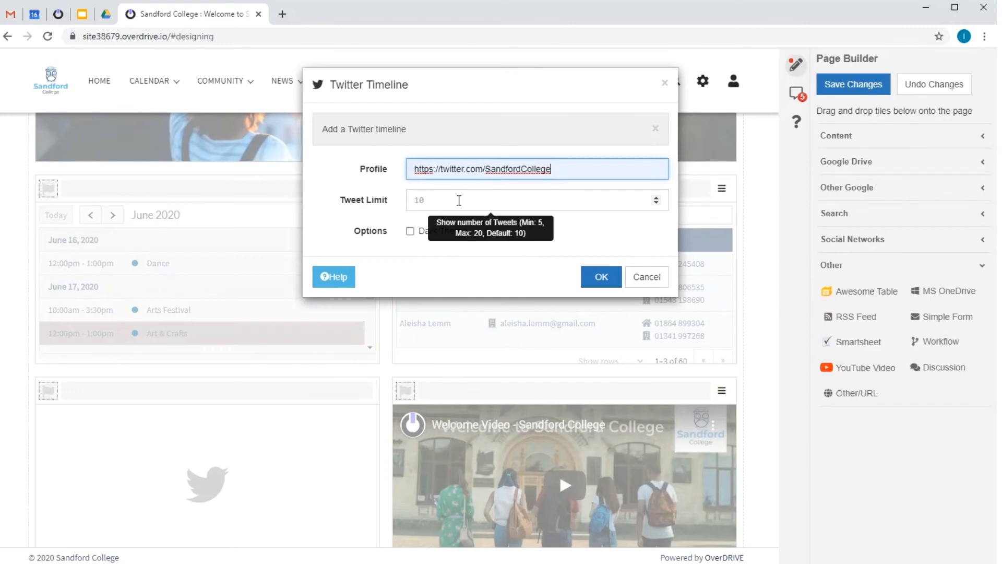
{"action": "left_click", "coordinate": [595, 277]}
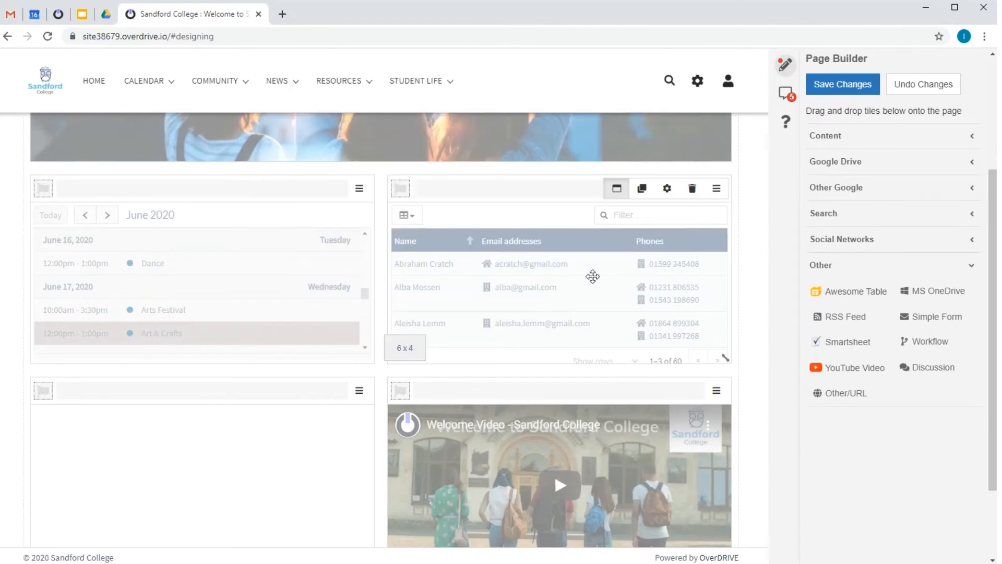
{"action": "left_click", "coordinate": [837, 86]}
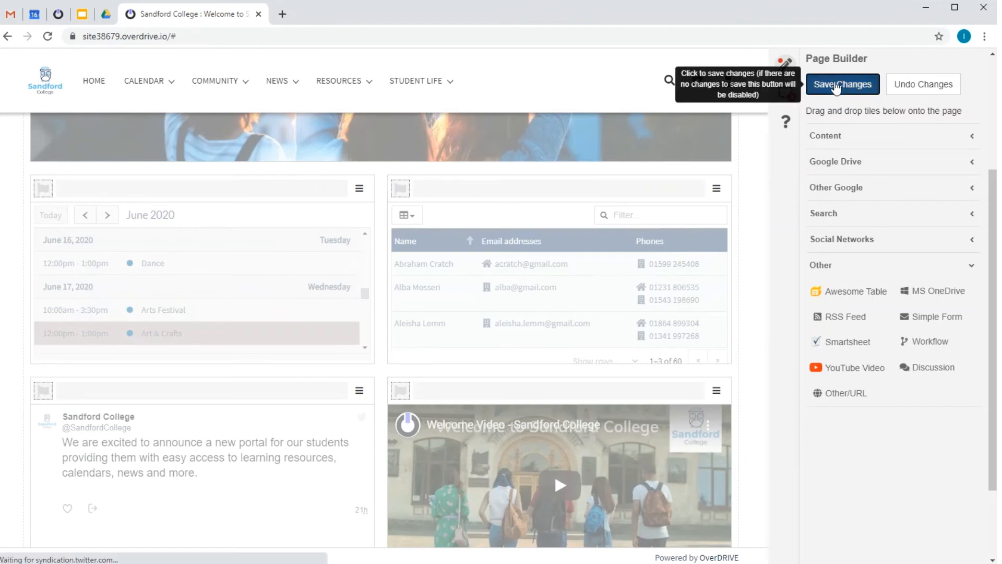
{"action": "scroll", "coordinate": [869, 280], "scroll_direction": "up", "scroll_amount": 1}
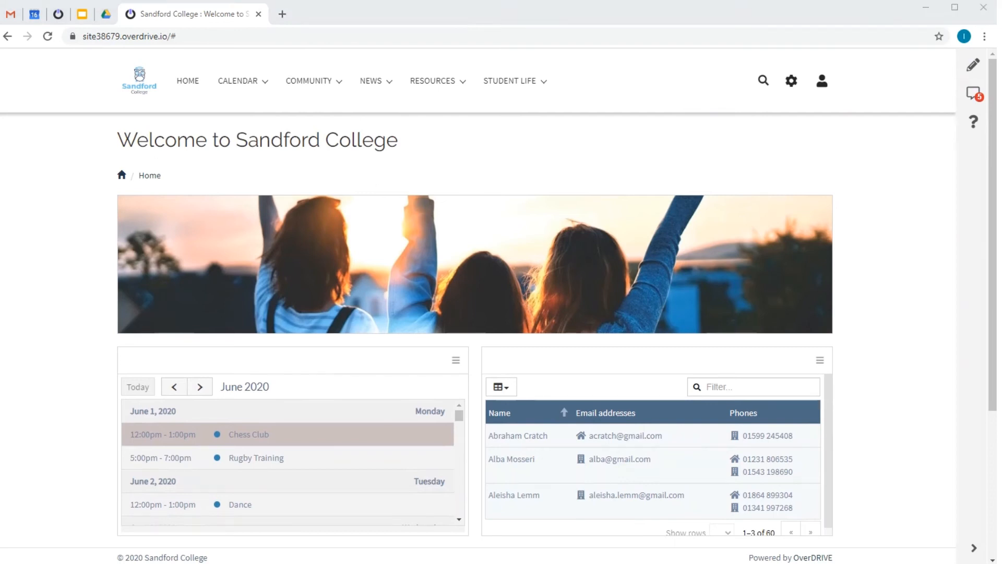
Open the Learning Resource Centre page under Resources and review its add-content options and files.
{"action": "left_click", "coordinate": [435, 83]}
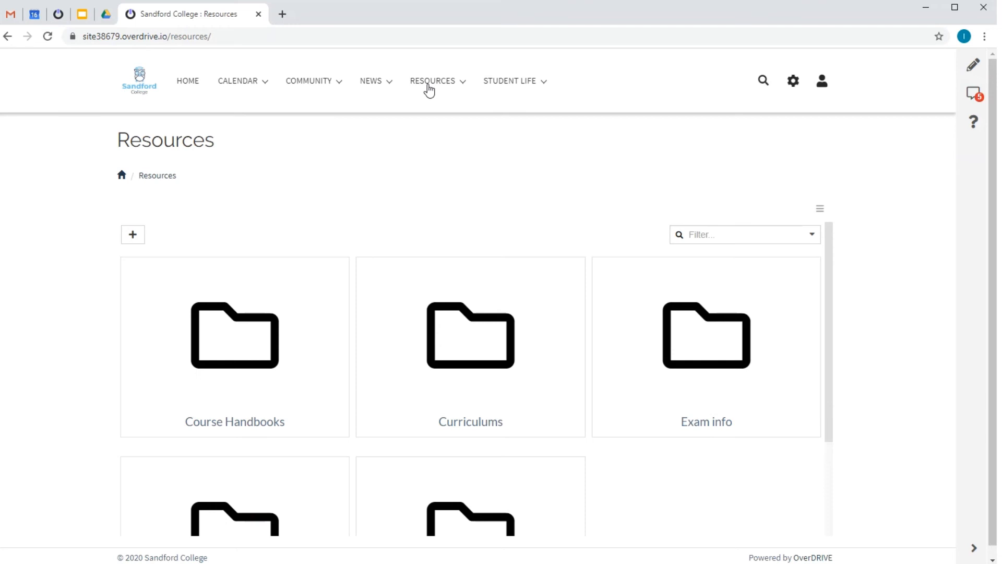
{"action": "left_click", "coordinate": [430, 84]}
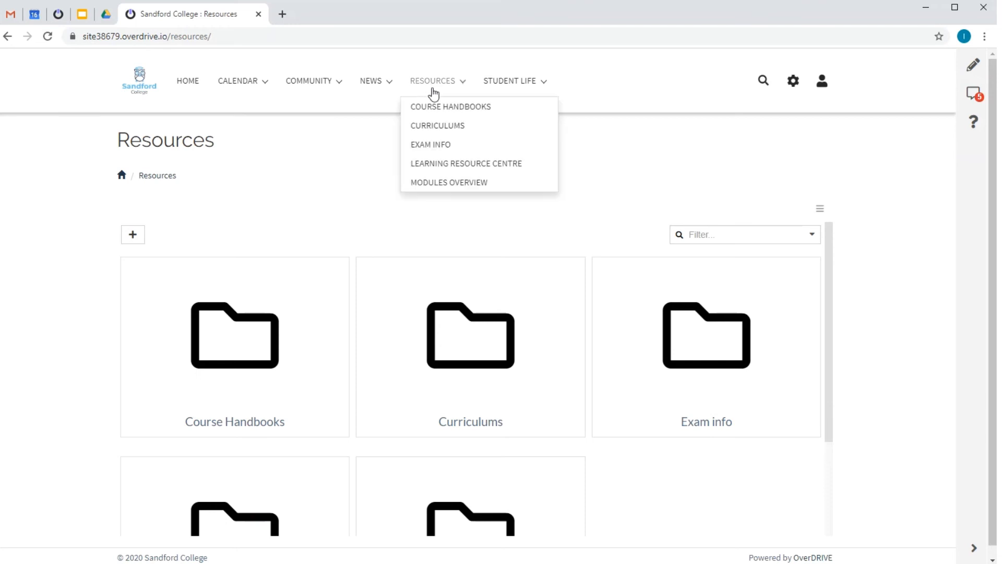
{"action": "left_click", "coordinate": [453, 164]}
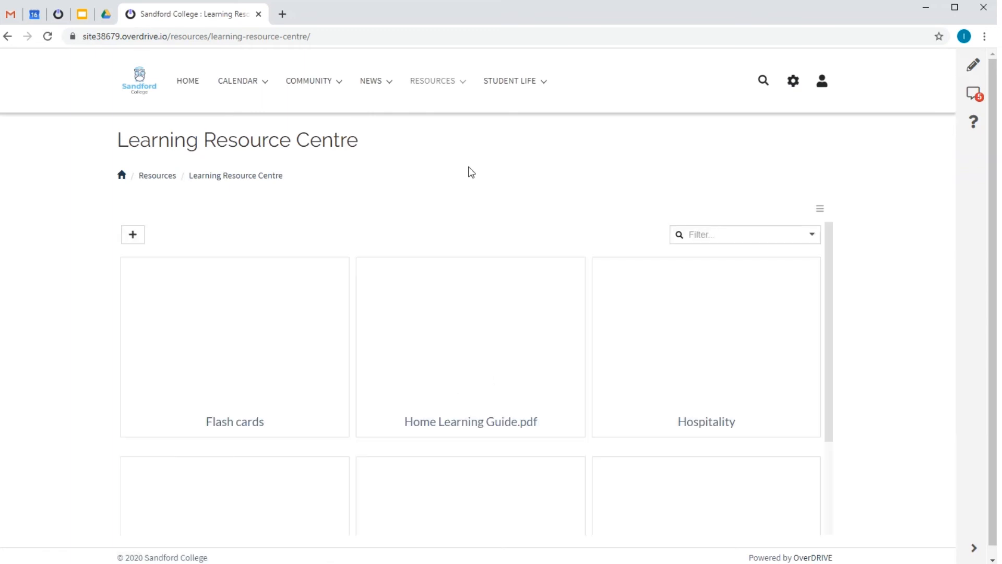
{"action": "left_click", "coordinate": [134, 234]}
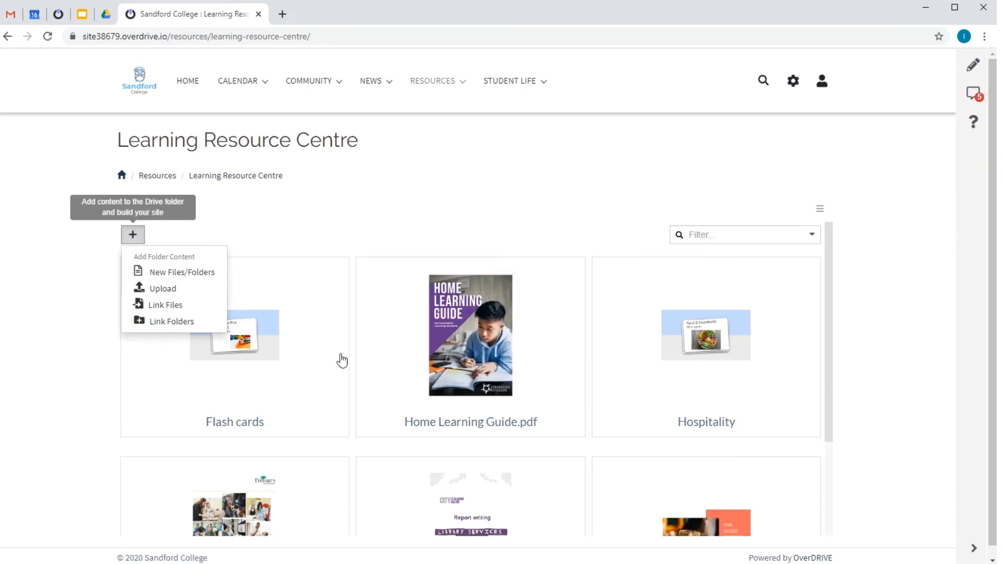
{"action": "scroll", "coordinate": [344, 360], "scroll_direction": "down", "scroll_amount": 3}
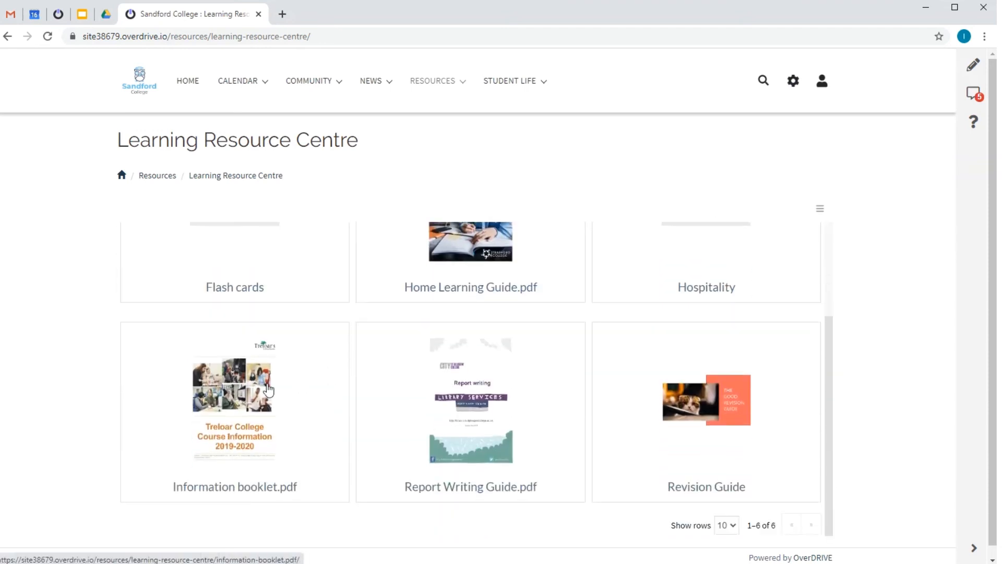
Open the Flash cards presentation from the Learning Resource Centre and switch it to Edit mode.
{"action": "left_click", "coordinate": [272, 259]}
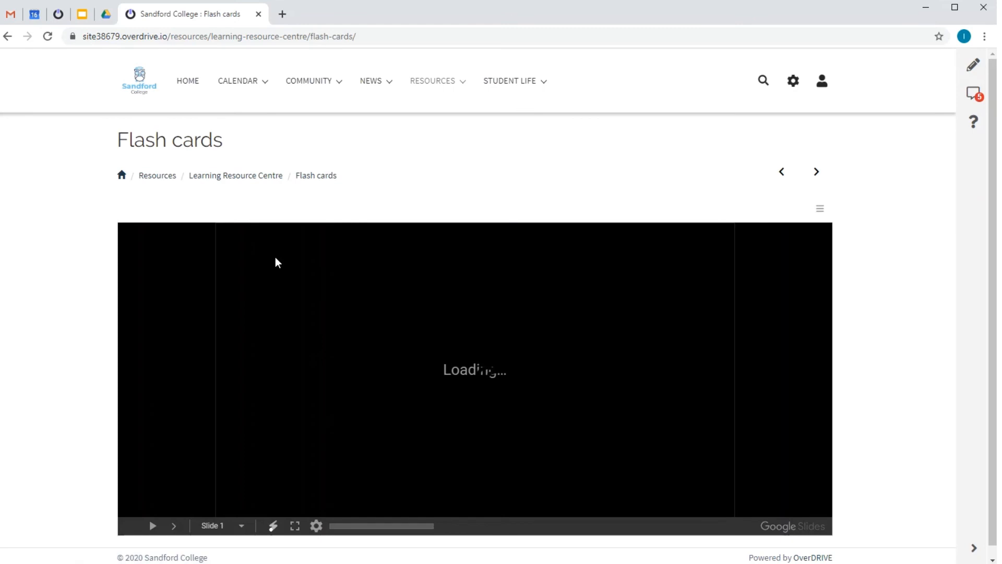
{"action": "left_click", "coordinate": [819, 211]}
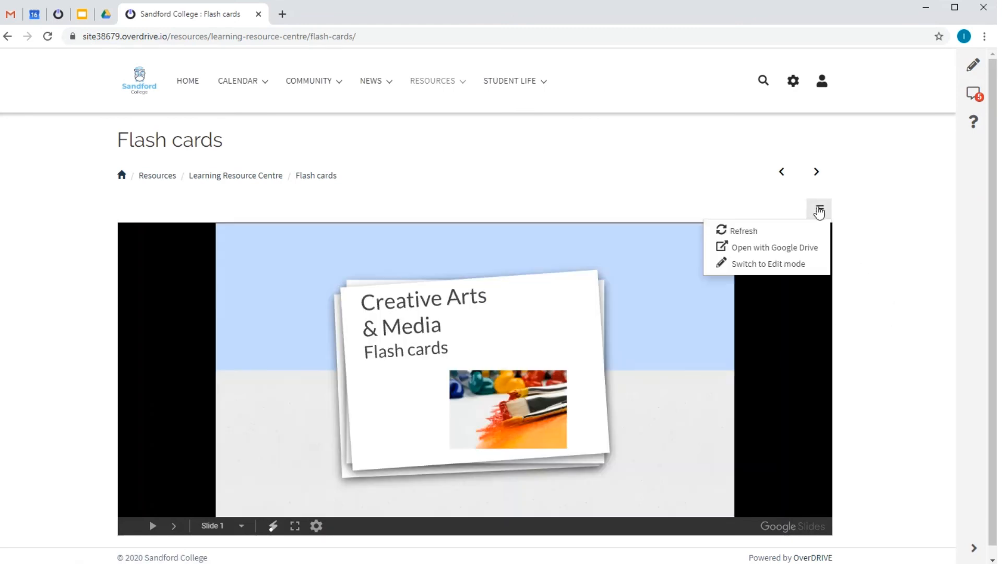
{"action": "left_click", "coordinate": [771, 268]}
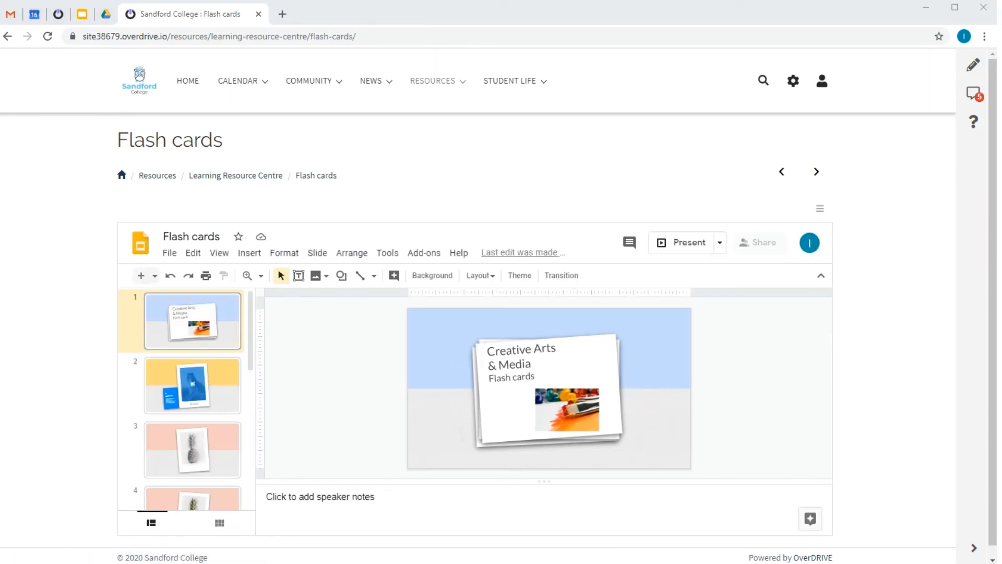
Switch the Blog page under News to the Blog layout and read through the College Open Day post.
{"action": "mouse_move", "coordinate": [369, 86]}
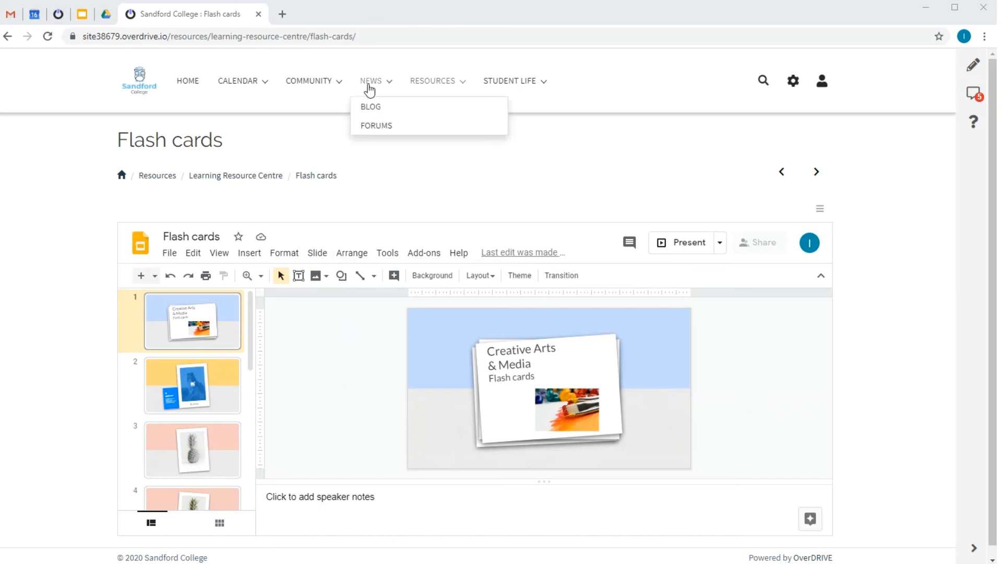
{"action": "left_click", "coordinate": [371, 108]}
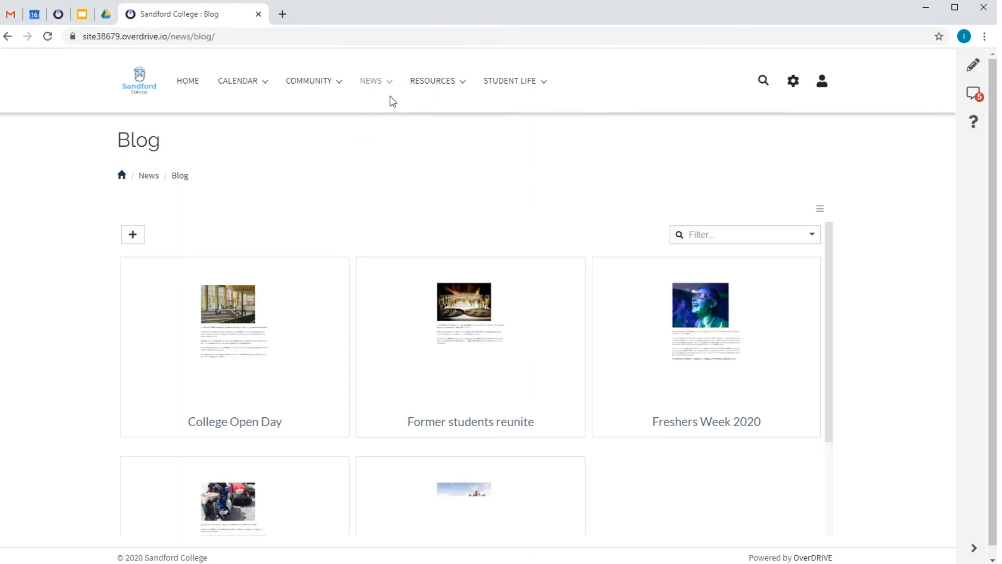
{"action": "left_click", "coordinate": [819, 208]}
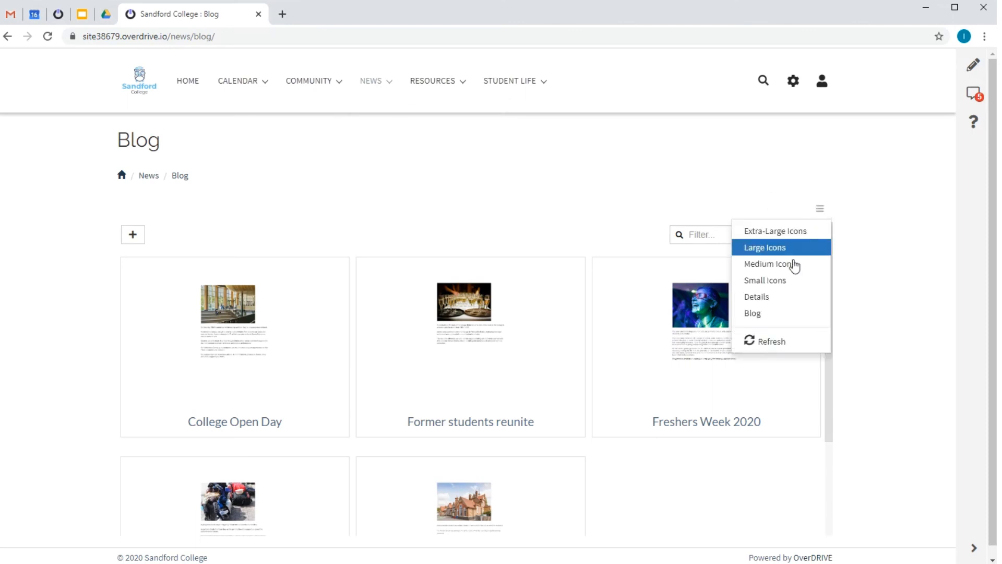
{"action": "left_click", "coordinate": [757, 313]}
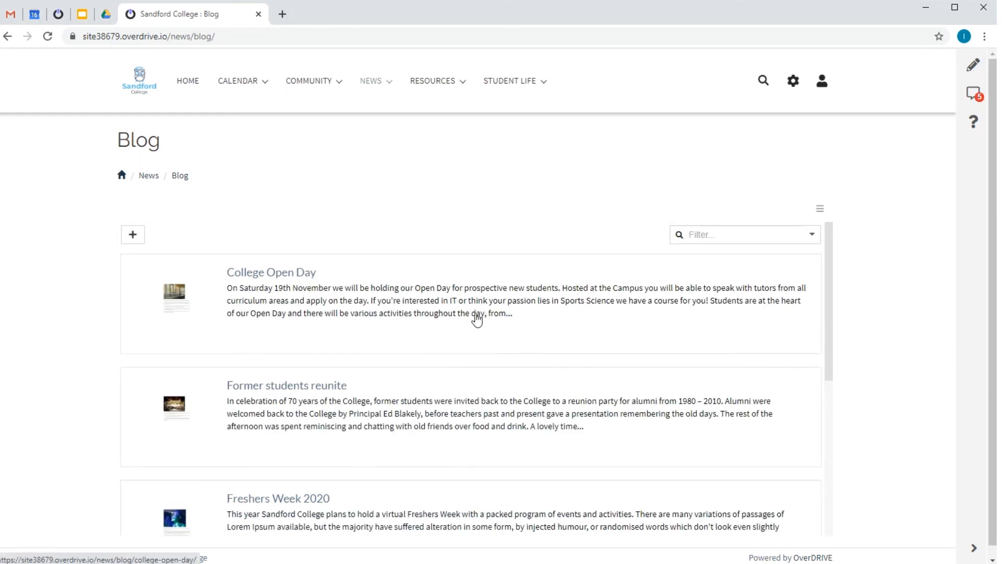
{"action": "left_click", "coordinate": [406, 293]}
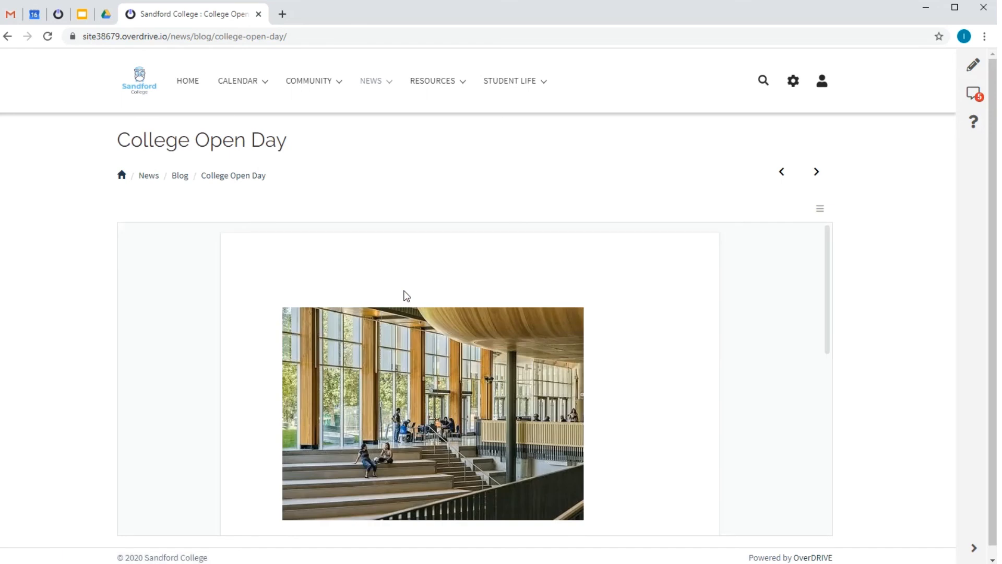
{"action": "scroll", "coordinate": [463, 218], "scroll_direction": "down", "scroll_amount": 5}
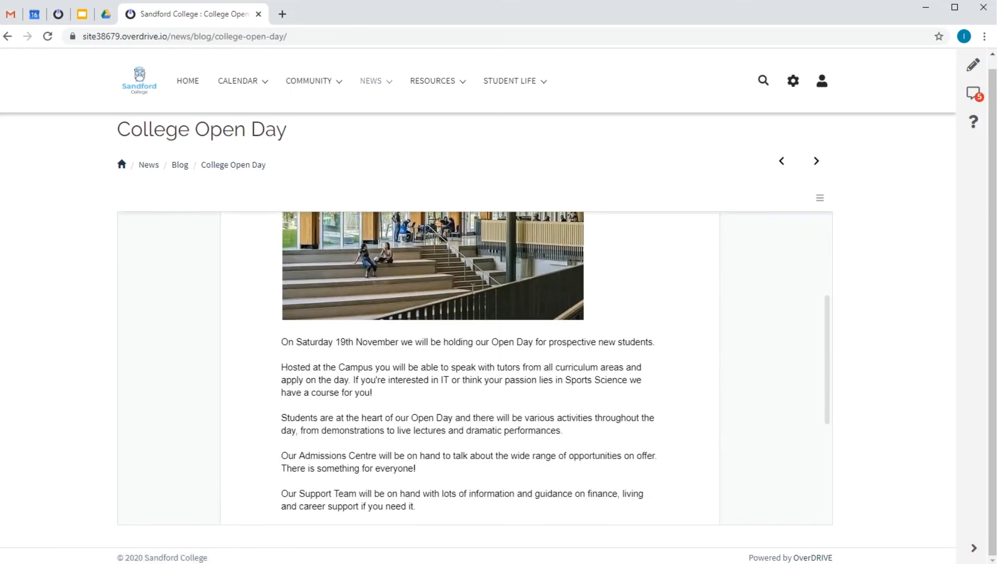
View the Student Support page under Student Life and the Alumni page under Community, and return to the home page.
{"action": "mouse_move", "coordinate": [507, 83]}
{"action": "left_click", "coordinate": [515, 148]}
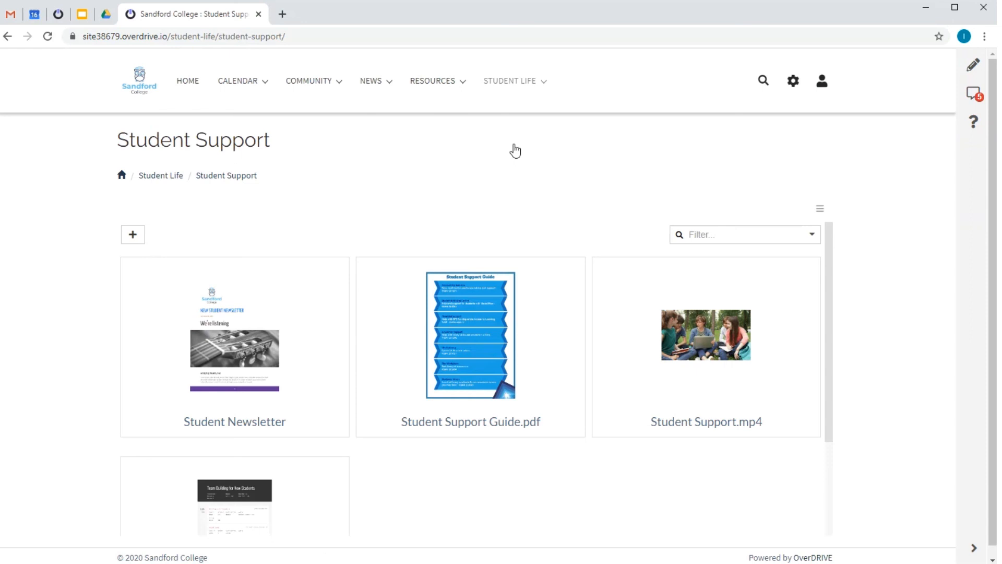
{"action": "mouse_move", "coordinate": [327, 81]}
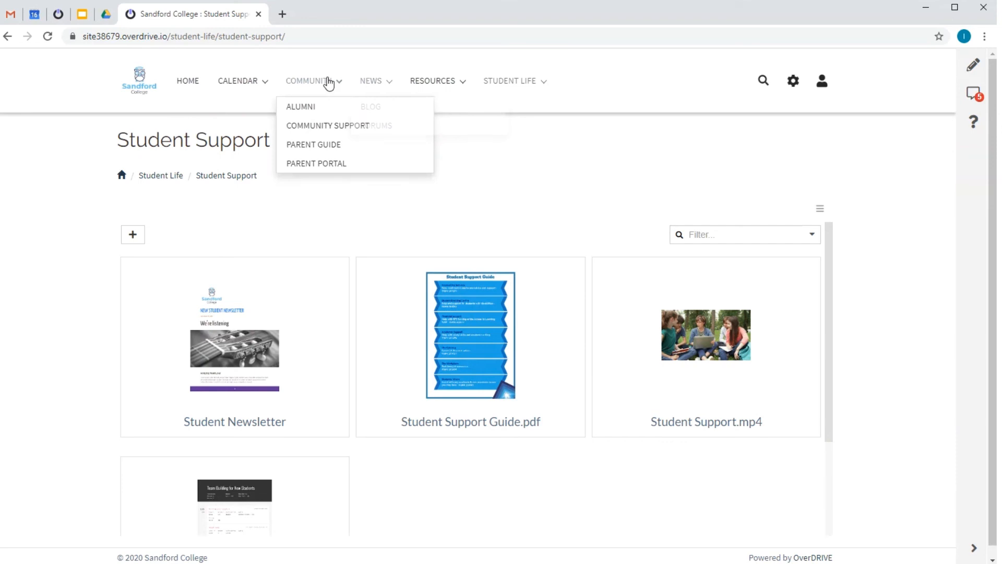
{"action": "left_click", "coordinate": [306, 108]}
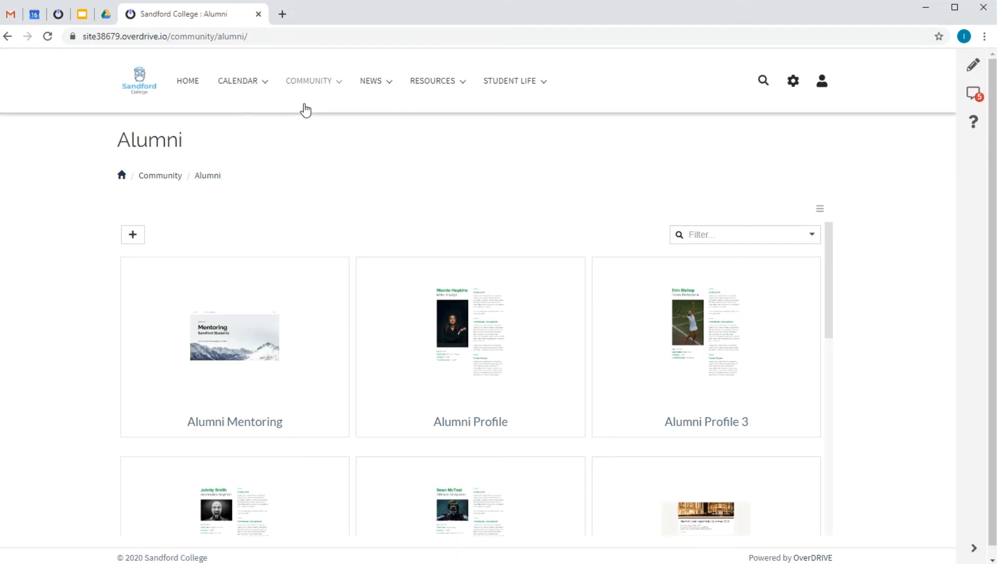
{"action": "left_click", "coordinate": [122, 176]}
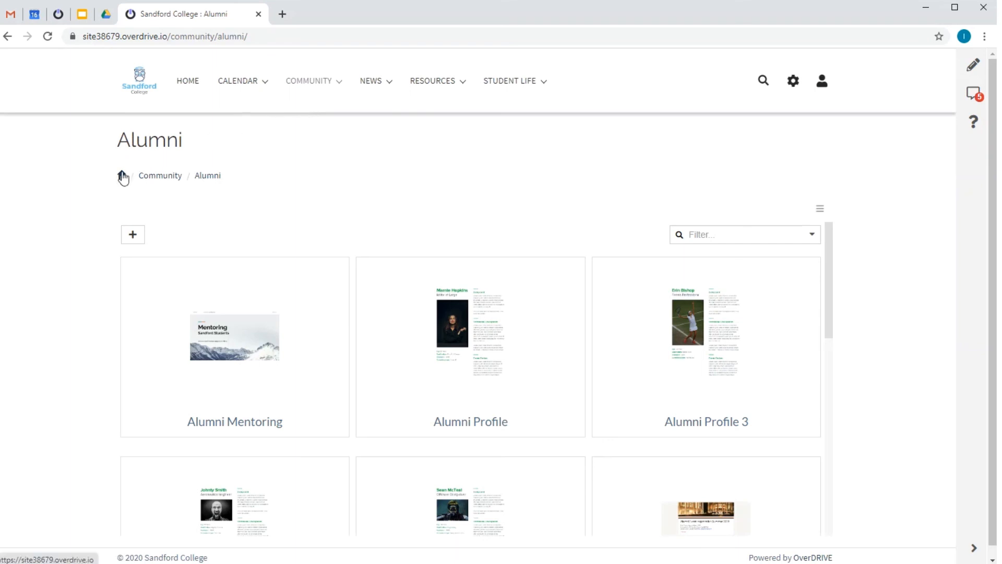